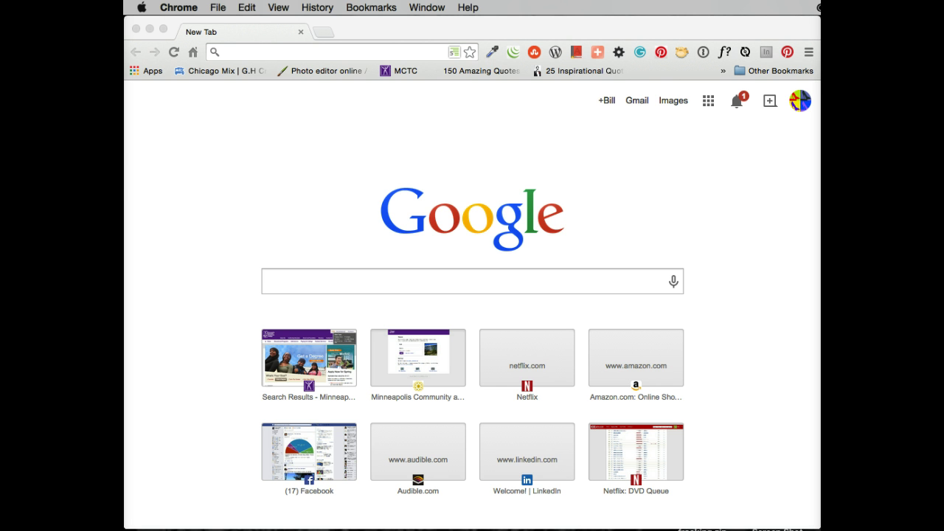
Search Google for 'kuler' and open the 'Adobe Kuler: Color wheel | Color schemes' result.
click(230, 50)
text(kuler&oq=ku)
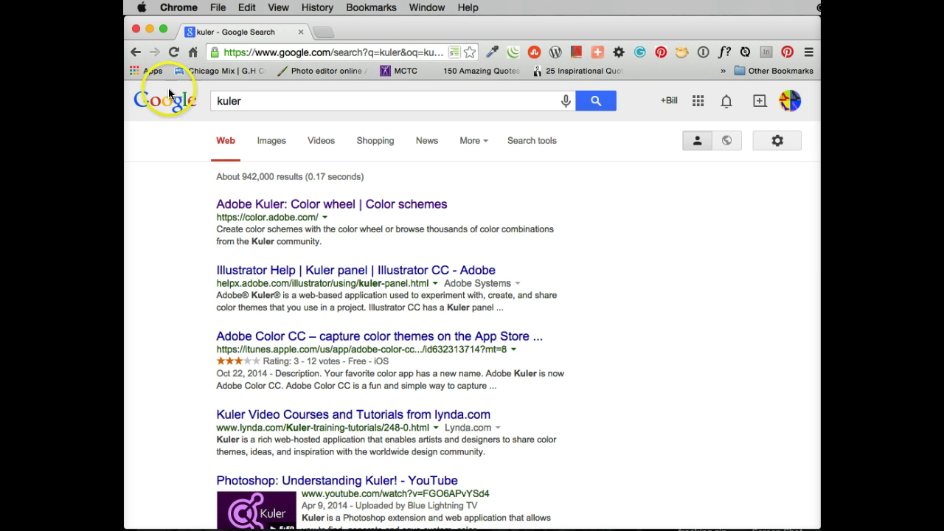
click(242, 208)
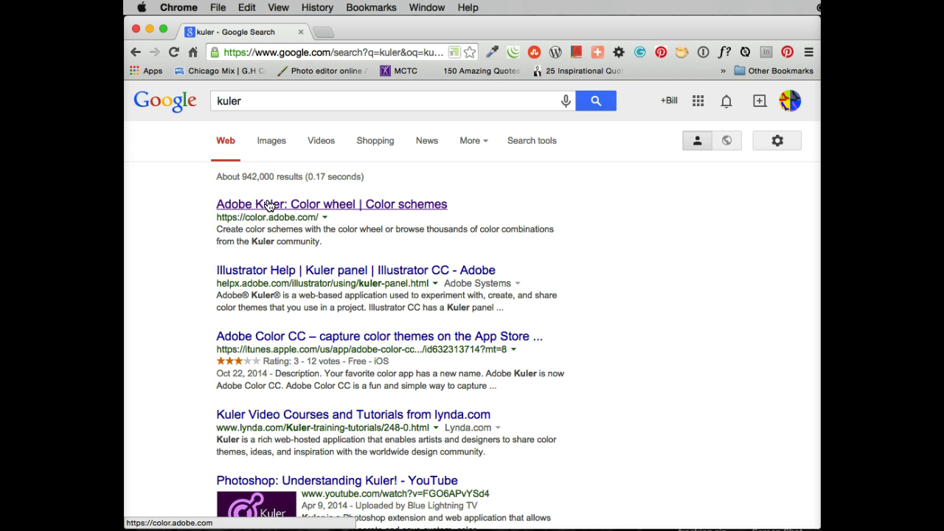
click(269, 205)
click(535, 125)
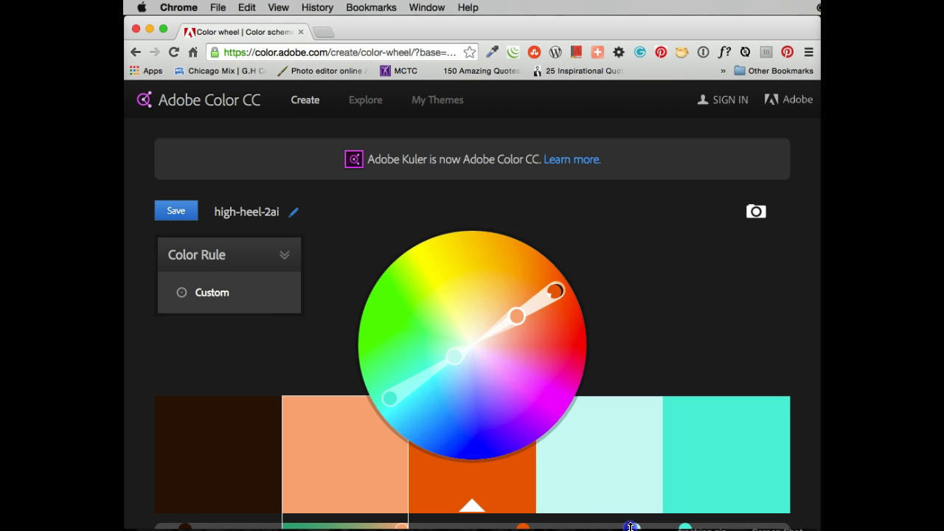
Bring up the Adobe ID sign-in form from SIGN IN at the top right of the Color CC page.
drag(631, 526, 631, 523)
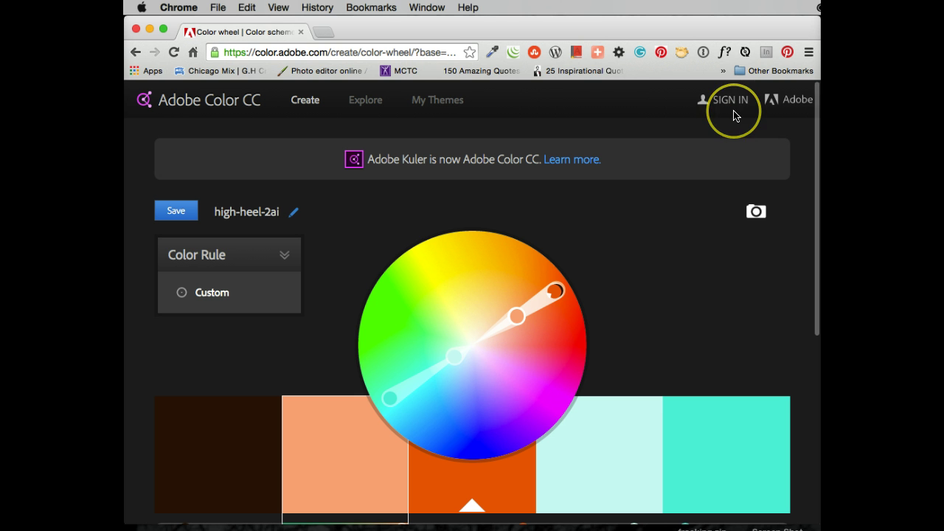
click(732, 102)
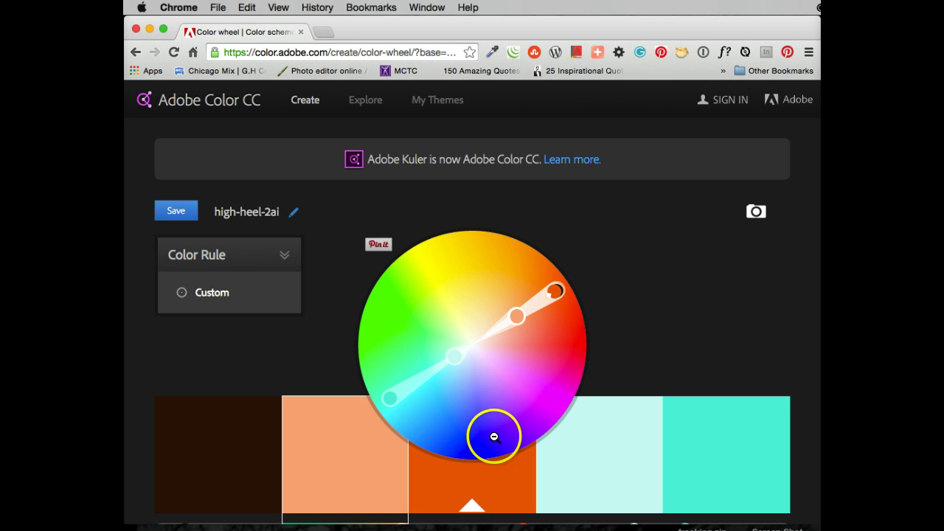
click(472, 512)
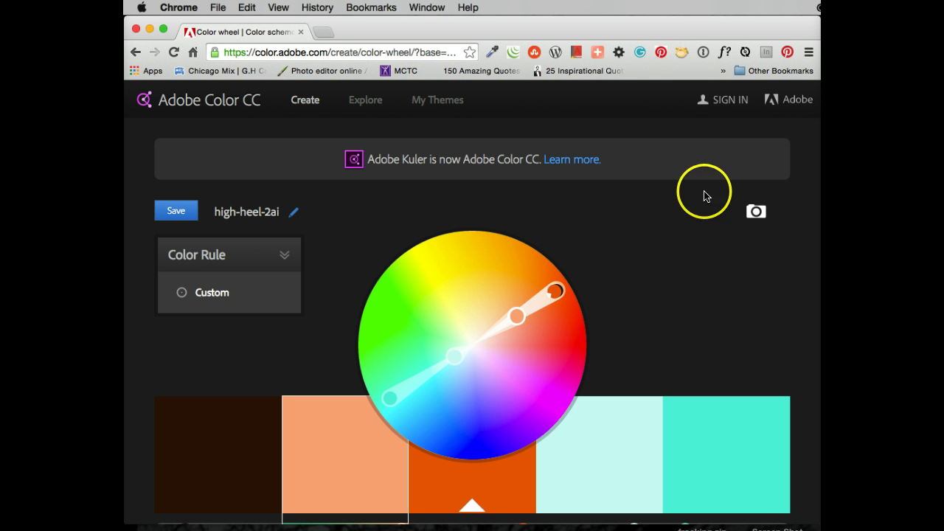
click(730, 101)
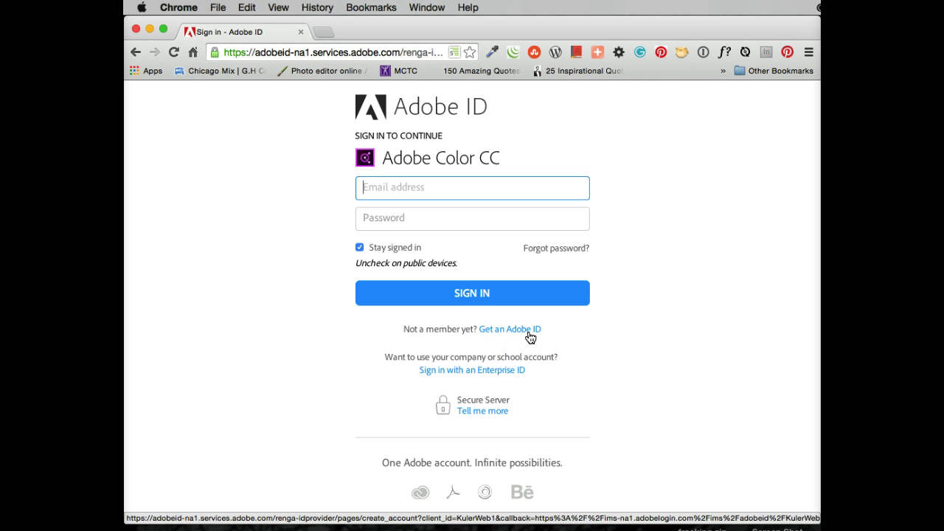
Sign in with the Adobe ID email address and account password.
click(388, 187)
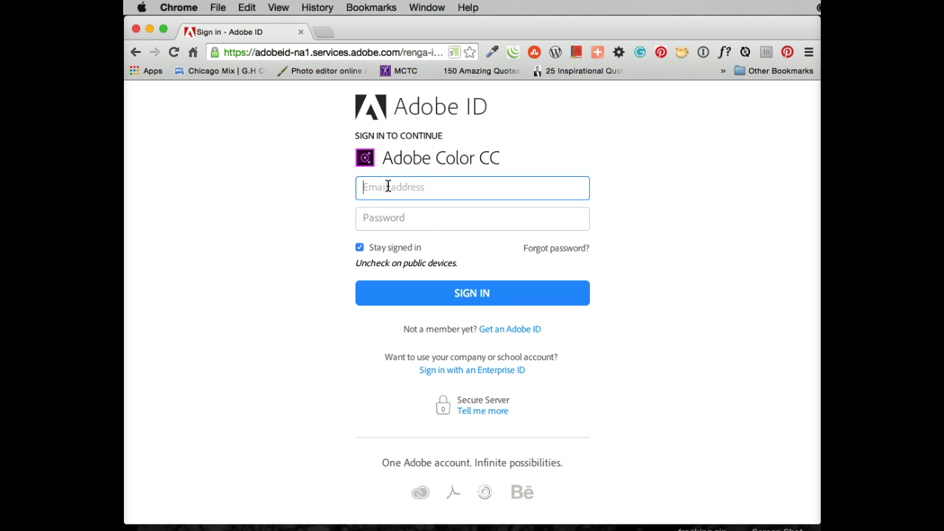
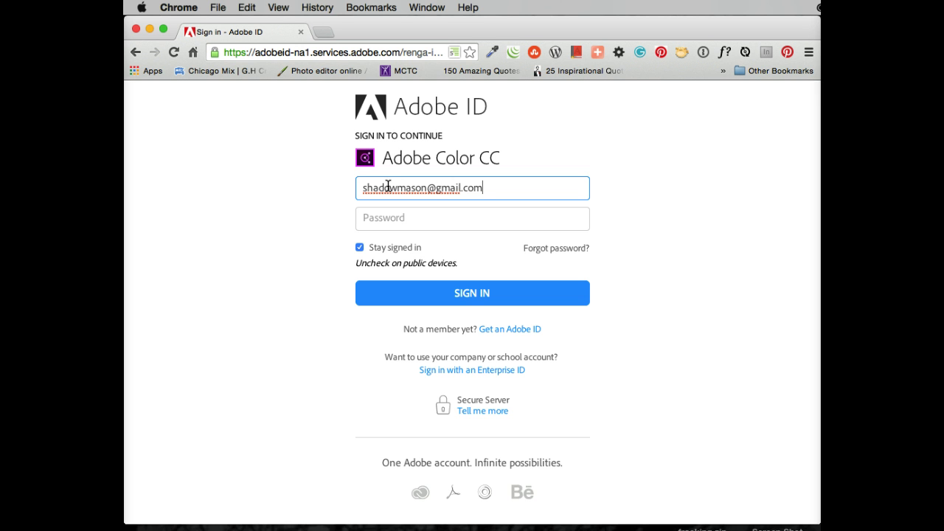
click(385, 219)
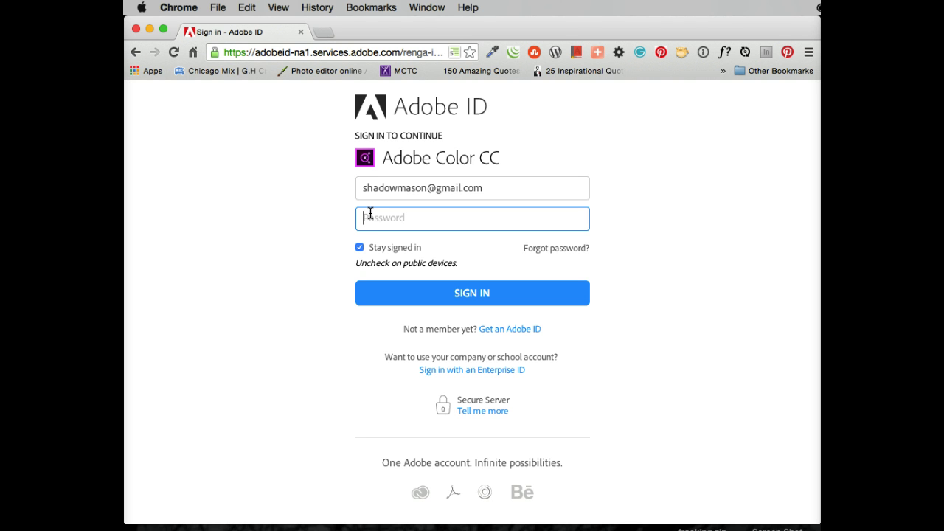
text(••••••••••)
click(384, 220)
click(463, 292)
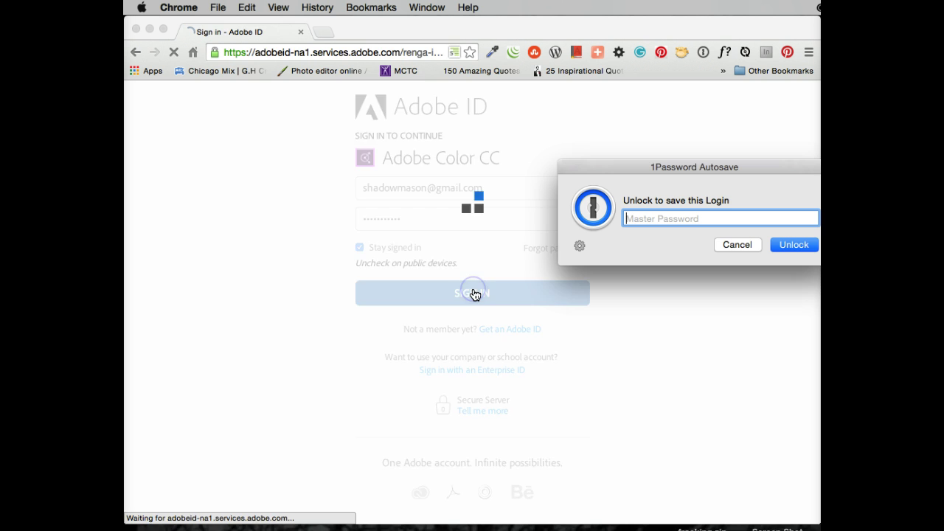
Decline saving the login in the 1Password Autosave prompt.
click(641, 237)
click(712, 222)
click(732, 244)
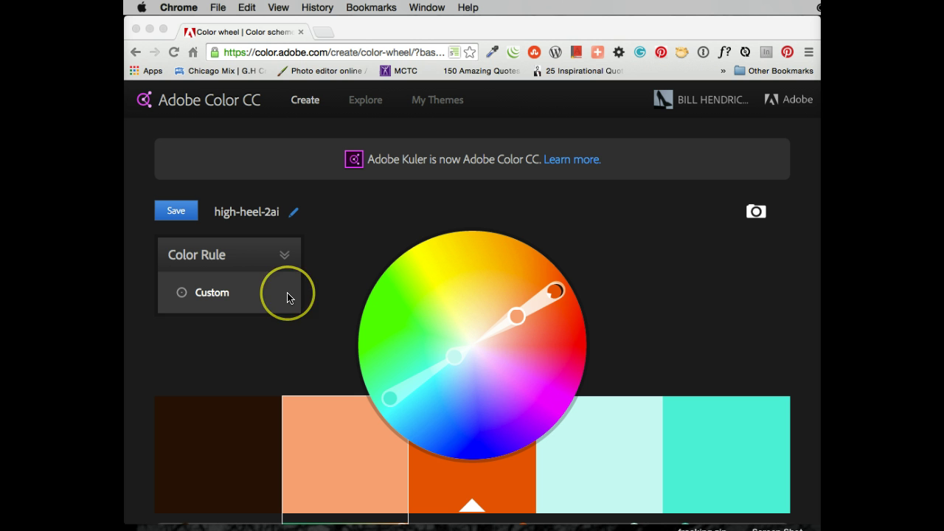
Switch the colour-wheel theme to the Analogous colour rule.
click(304, 98)
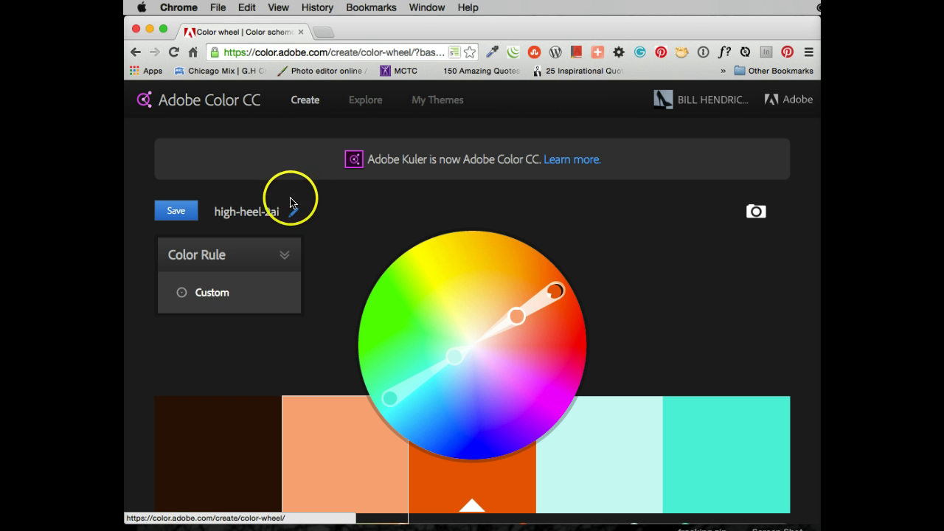
click(285, 253)
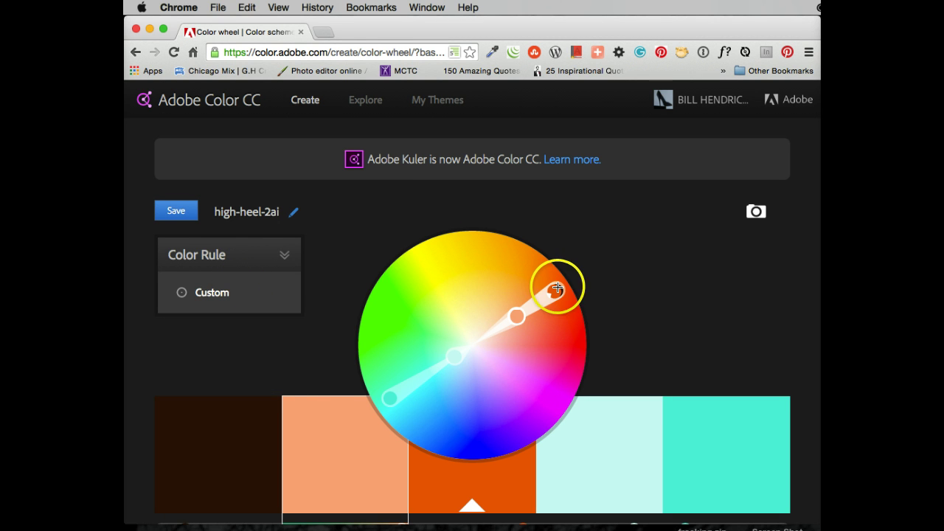
mouse_move(251, 255)
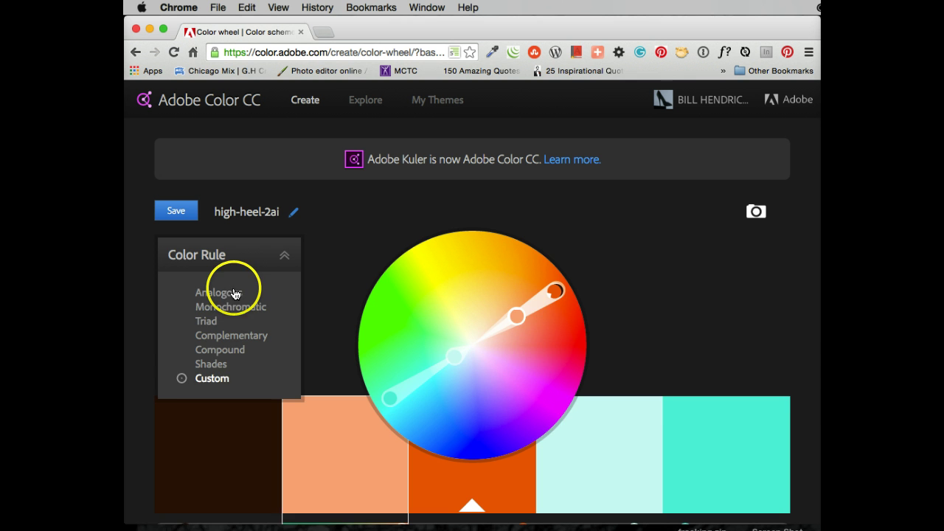
click(231, 297)
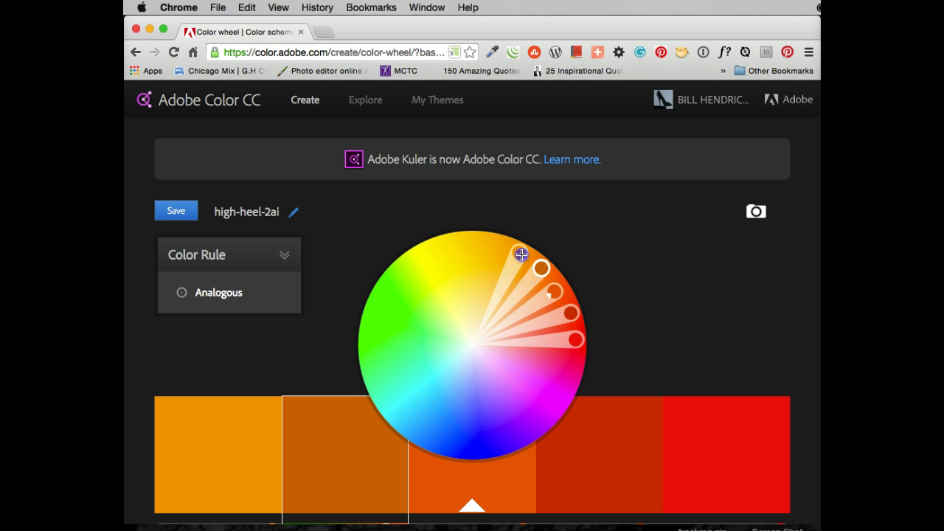
Lighten the first colour and shift the fourth colour around the wheel.
drag(521, 254, 505, 289)
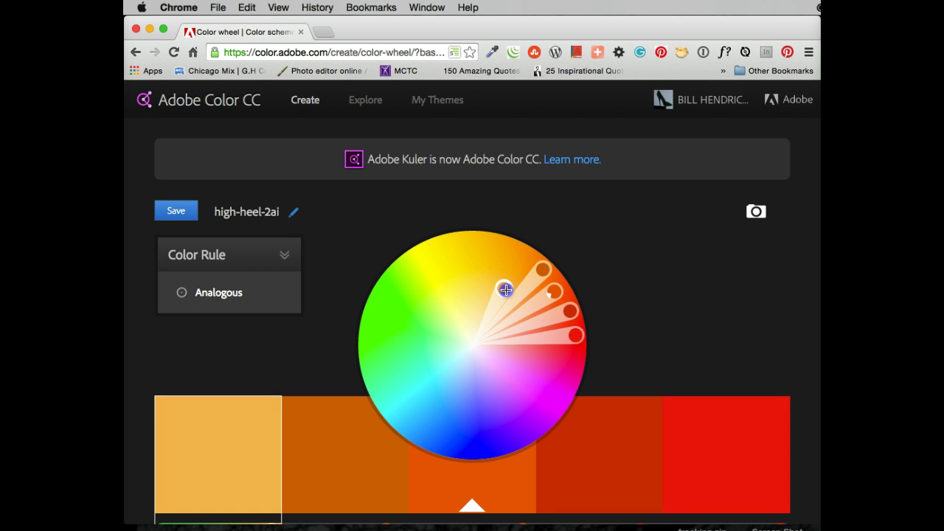
click(569, 314)
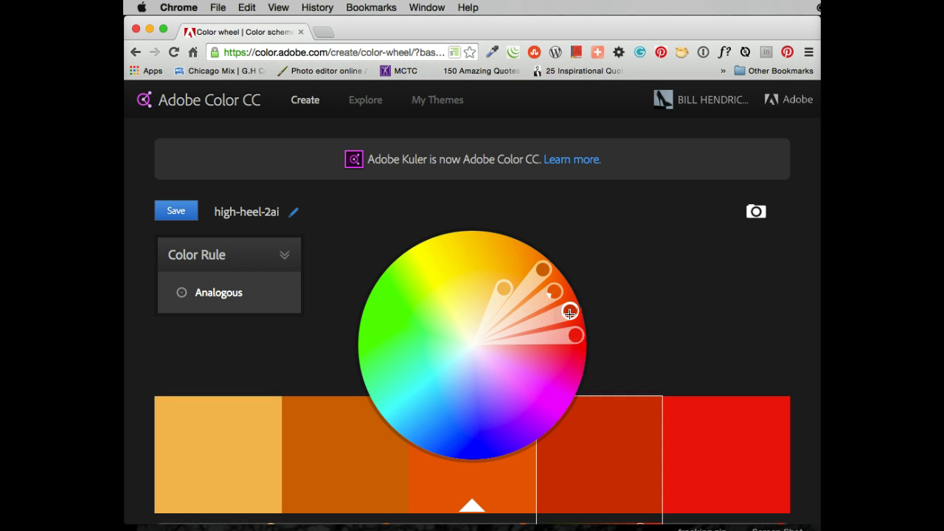
drag(569, 314, 617, 303)
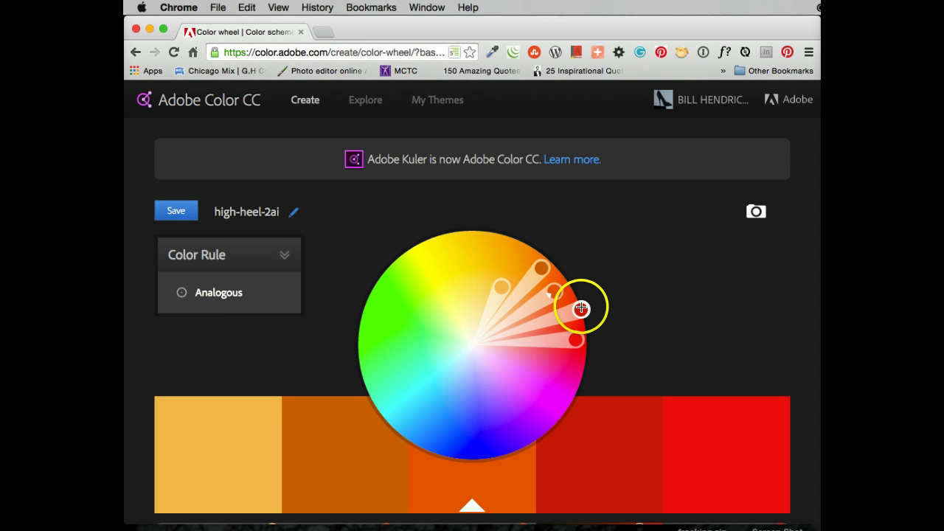
click(623, 470)
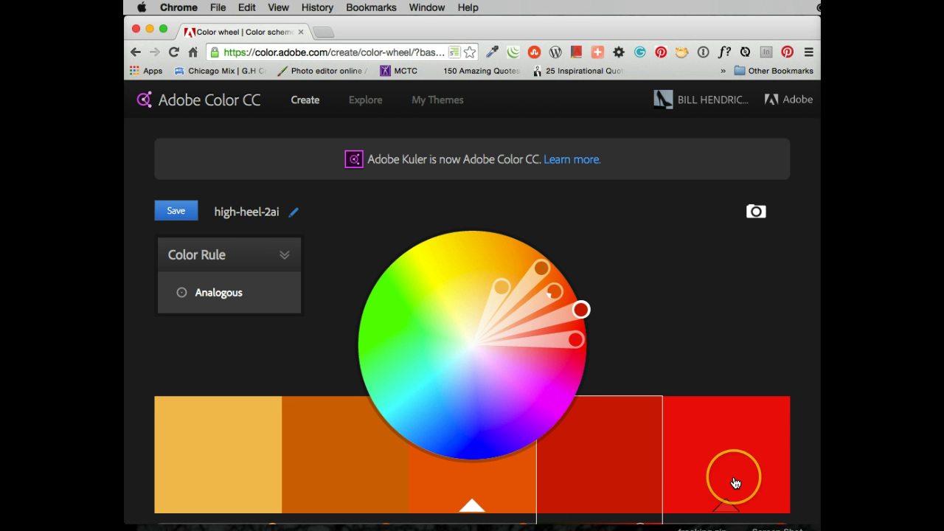
scroll(734, 483, down, 4)
Darken the dark-red fourth and orange middle colours, and brighten the red last colour fully.
drag(708, 477, 626, 441)
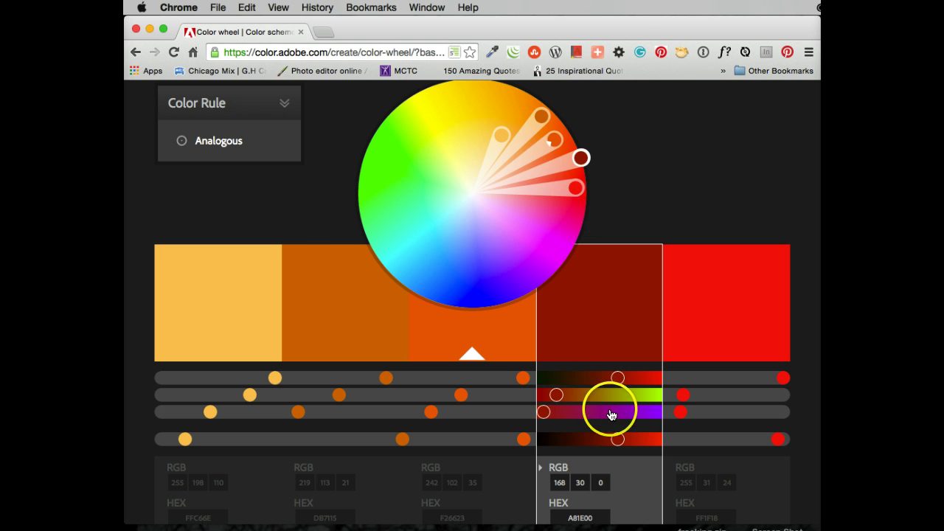
drag(627, 454, 604, 442)
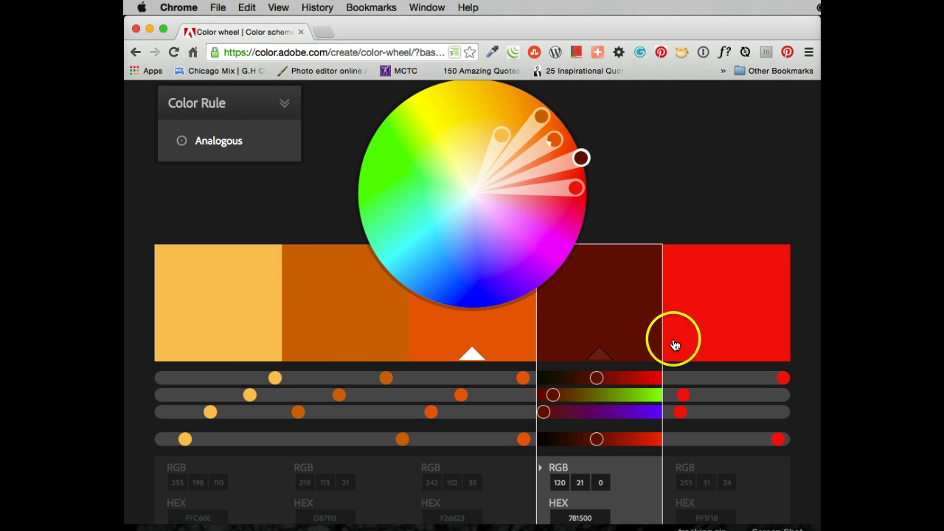
click(463, 337)
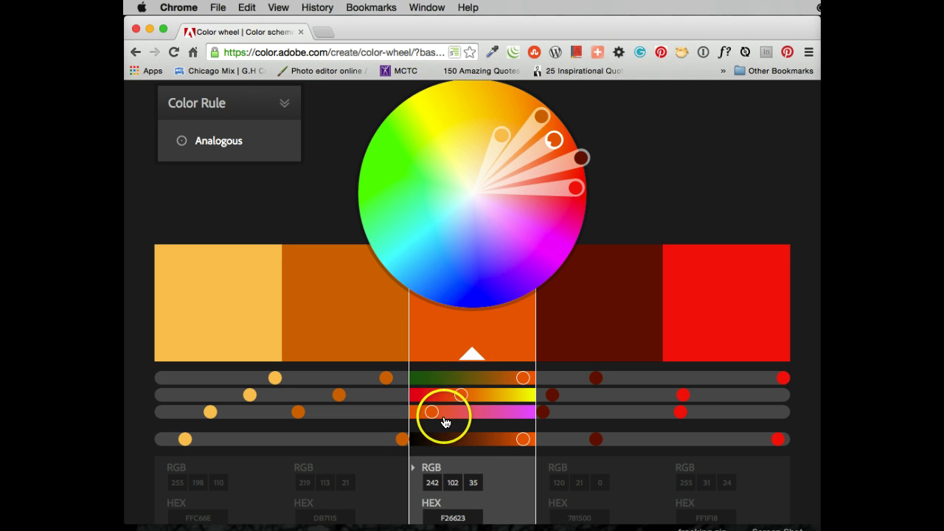
drag(519, 441, 500, 440)
click(727, 310)
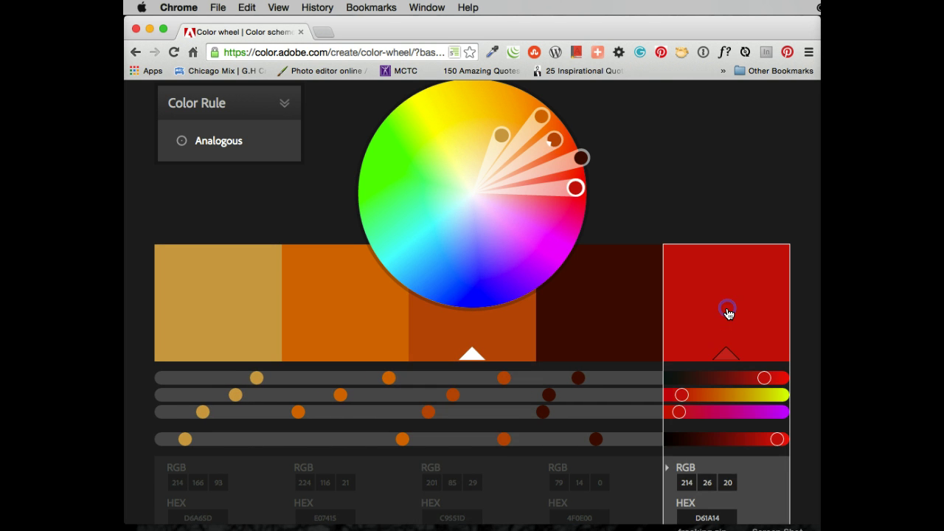
click(791, 439)
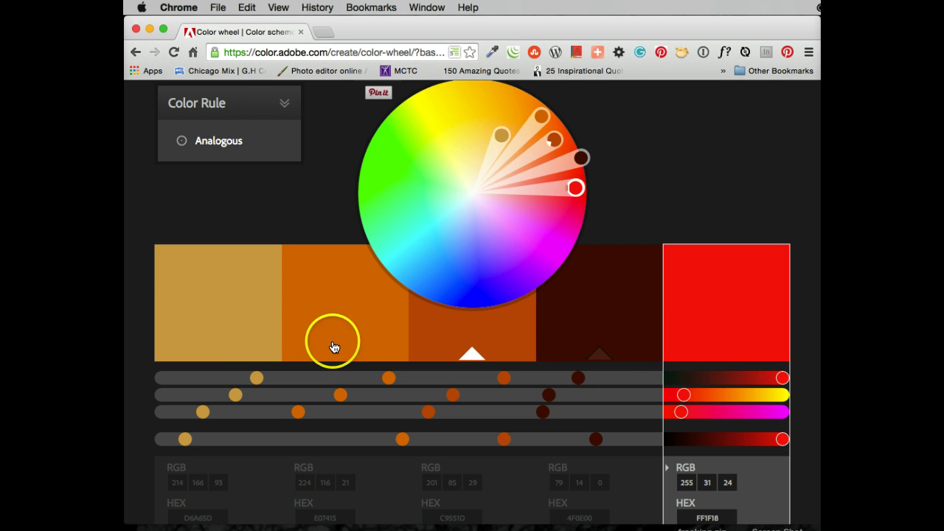
Fine-tune the brightness of the tan first, orange second and brown middle colours.
click(243, 321)
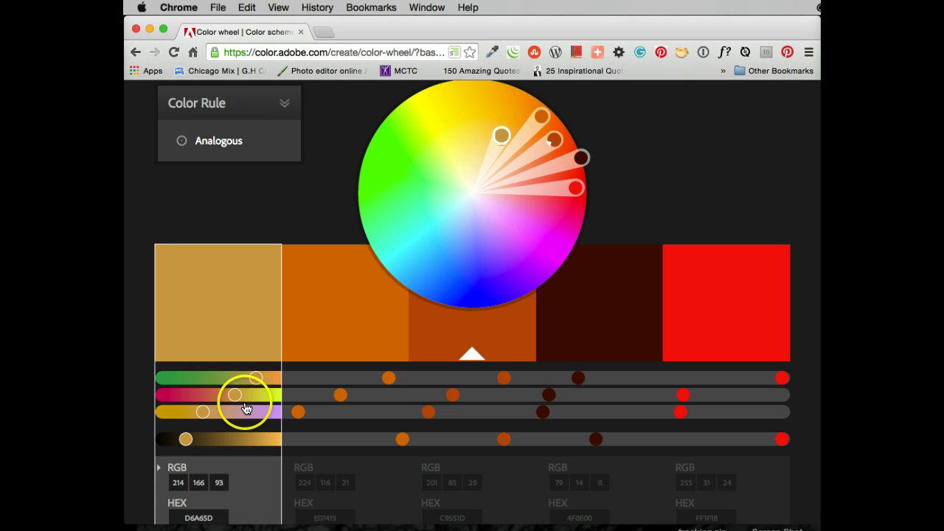
drag(187, 439, 267, 439)
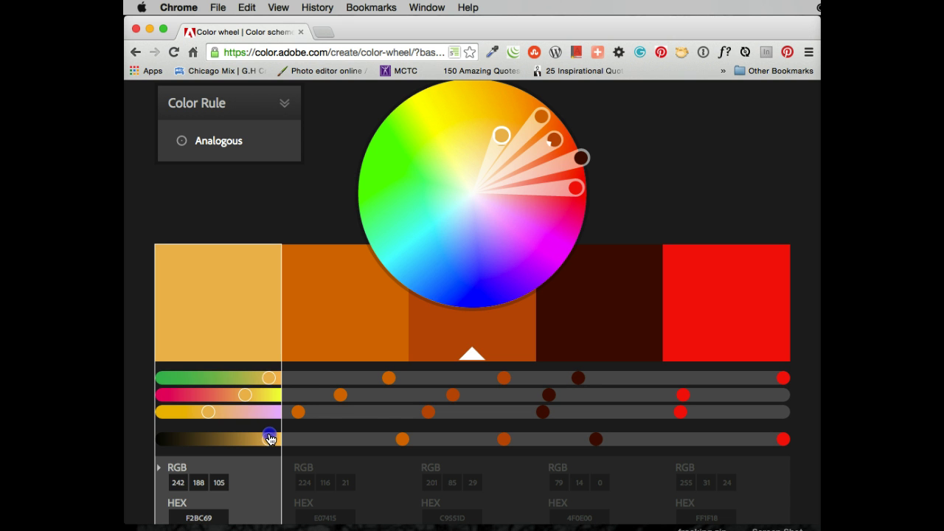
click(350, 300)
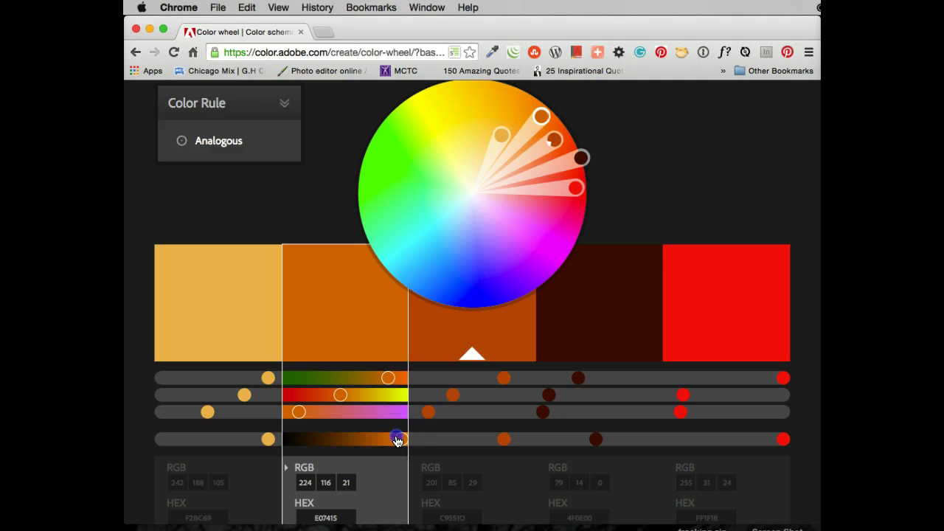
drag(396, 440, 393, 440)
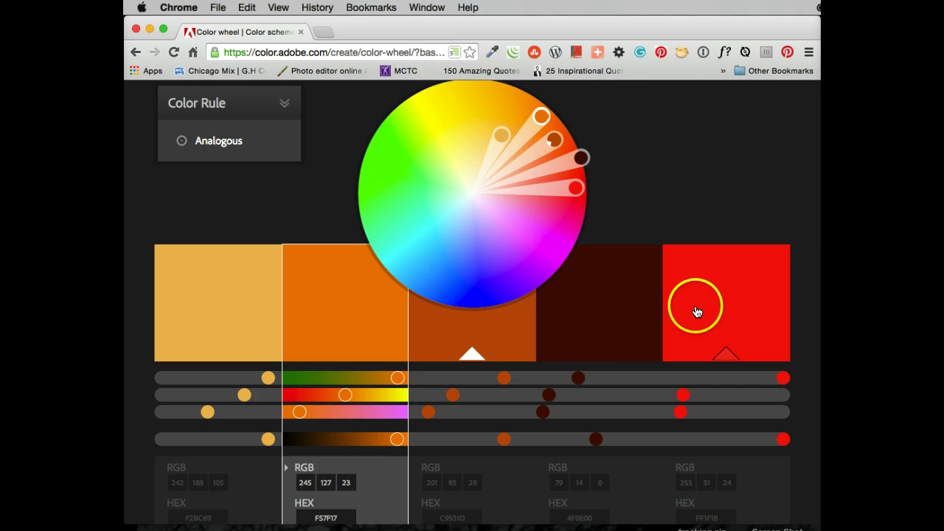
click(499, 330)
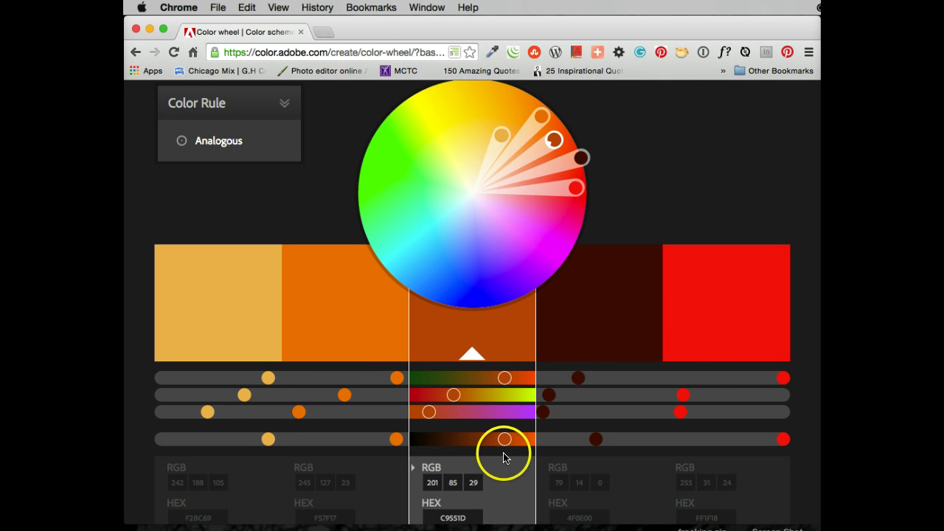
drag(504, 439, 512, 440)
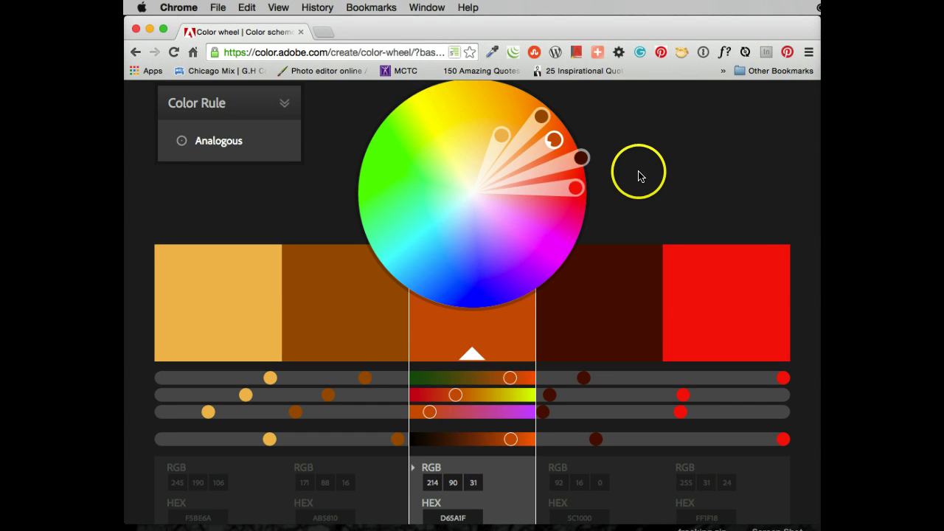
scroll(640, 175, up, 3)
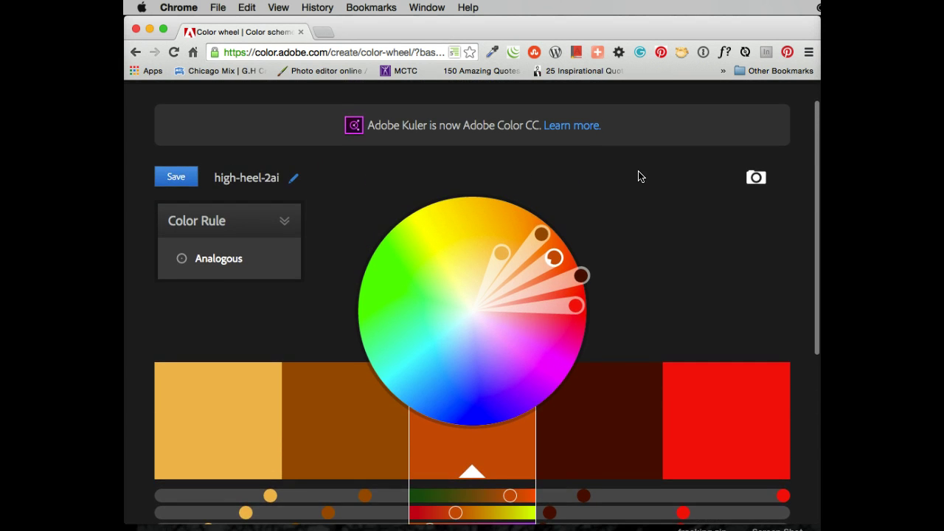
scroll(638, 176, up, 1)
Save the analogous theme.
click(171, 191)
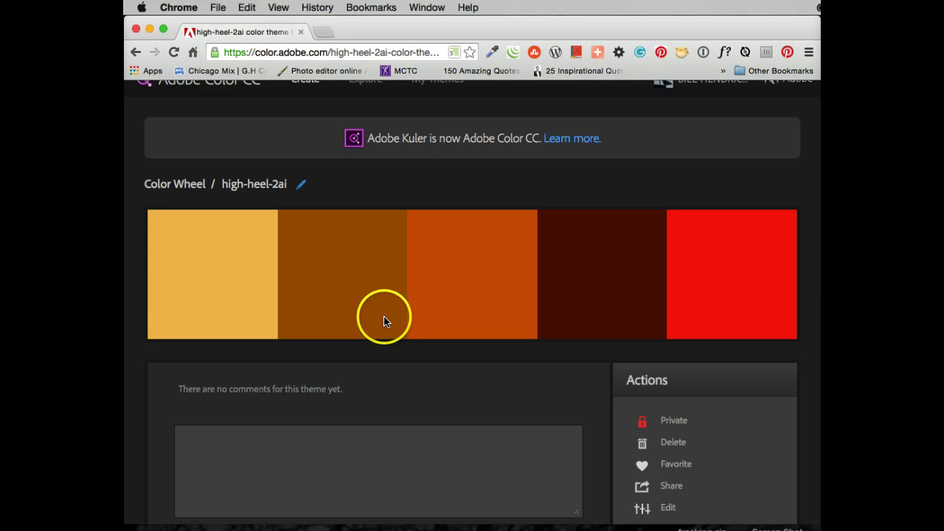
scroll(434, 306, down, 3)
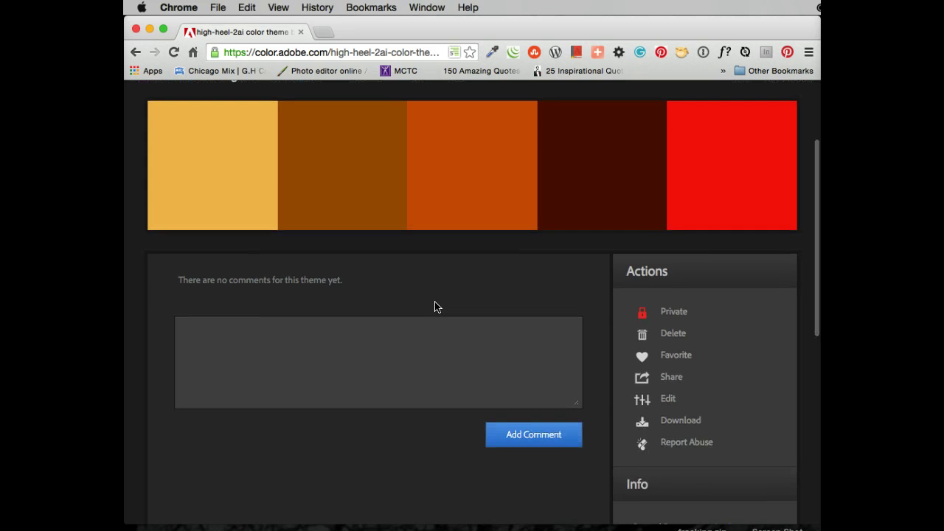
scroll(435, 306, up, 4)
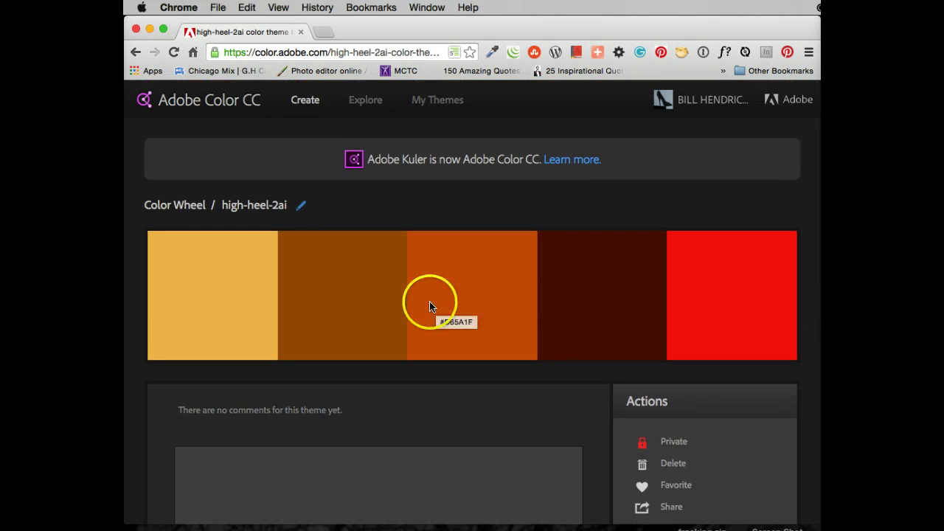
Rename the theme from high-heel-2ai to analogous-2014.
click(301, 205)
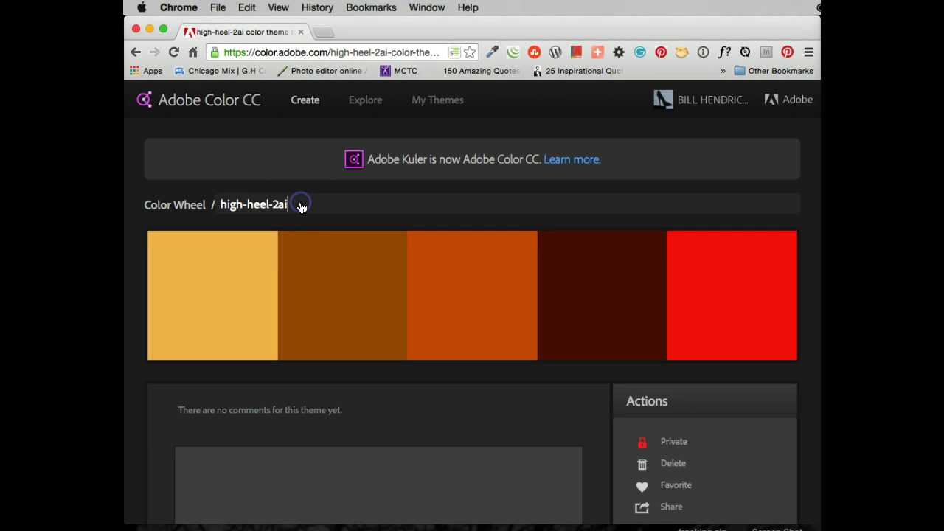
triple_click(272, 203)
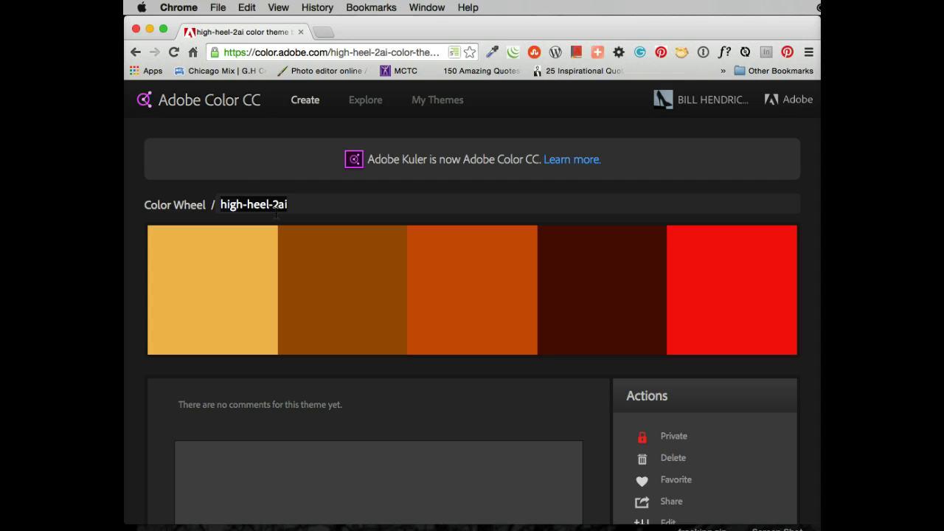
text(analogous-2014)
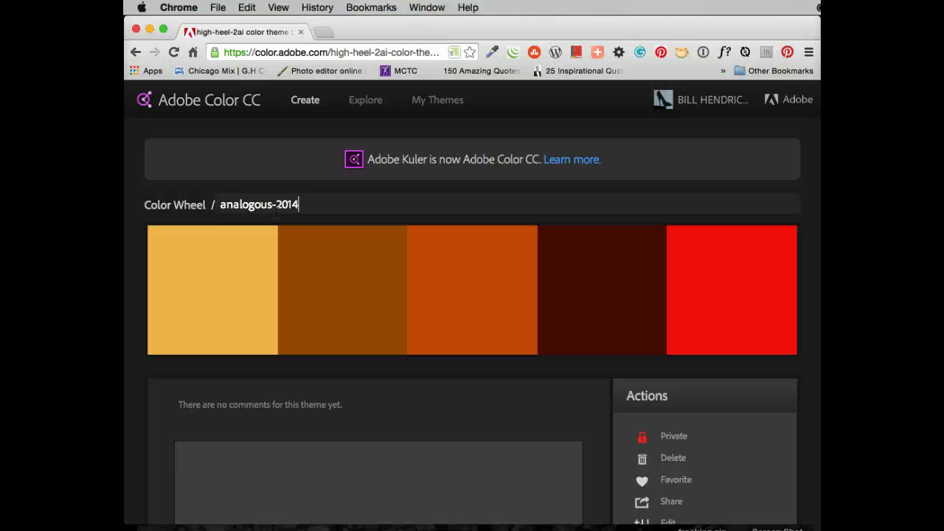
scroll(427, 442, down, 5)
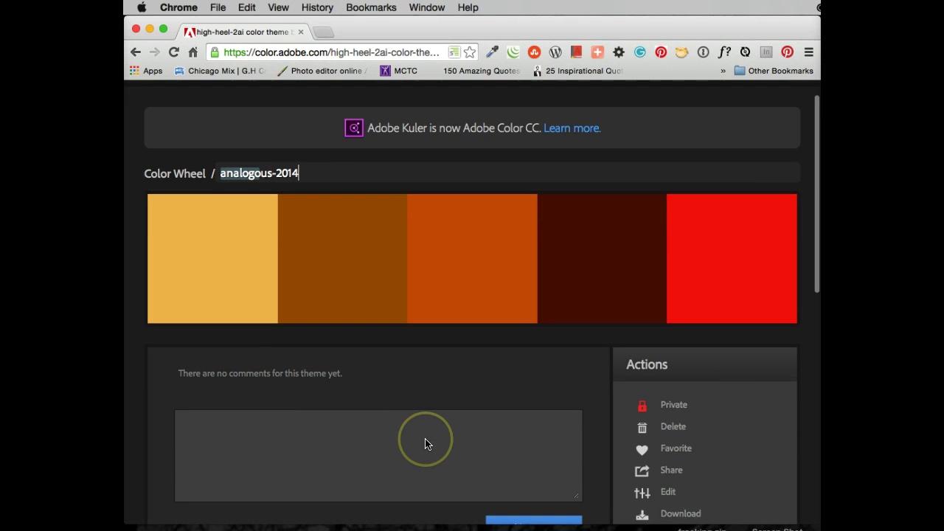
Post the comment "This is for my youtube video." on the theme.
scroll(425, 443, down, 2)
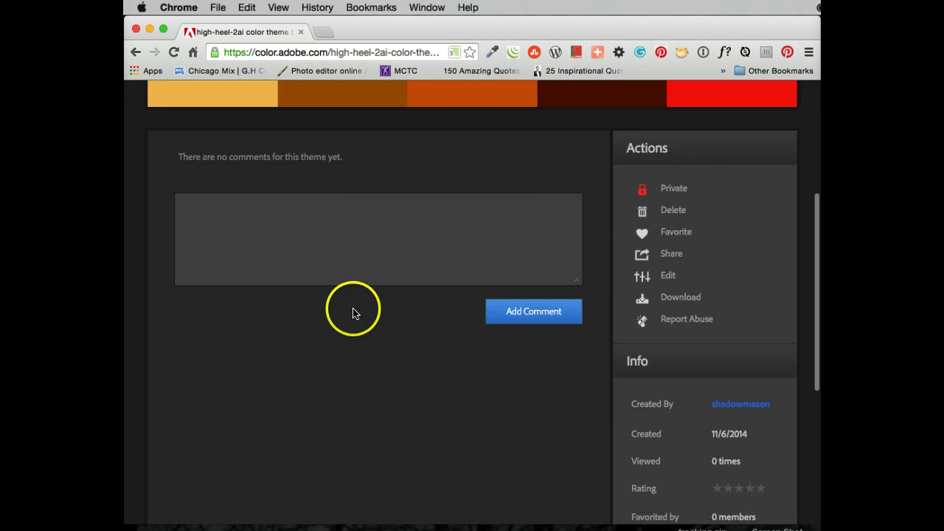
click(246, 230)
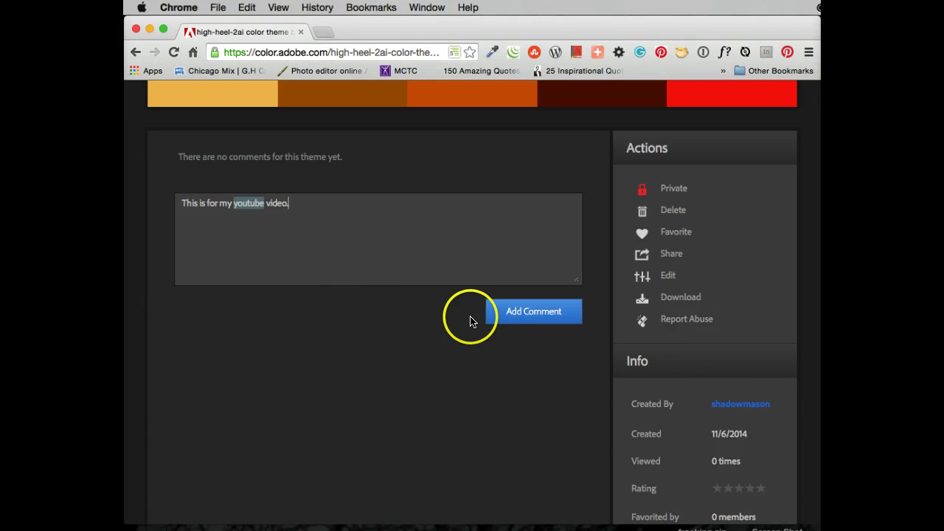
click(509, 318)
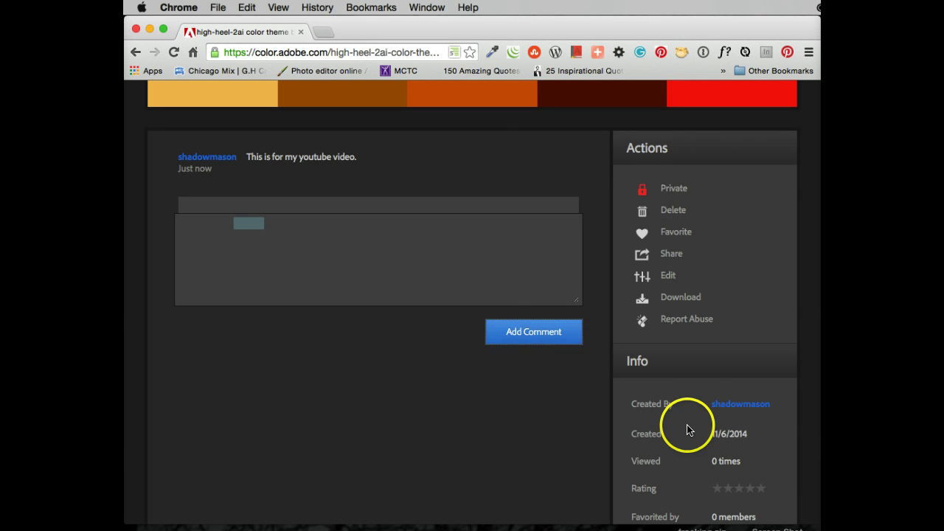
scroll(689, 420, down, 3)
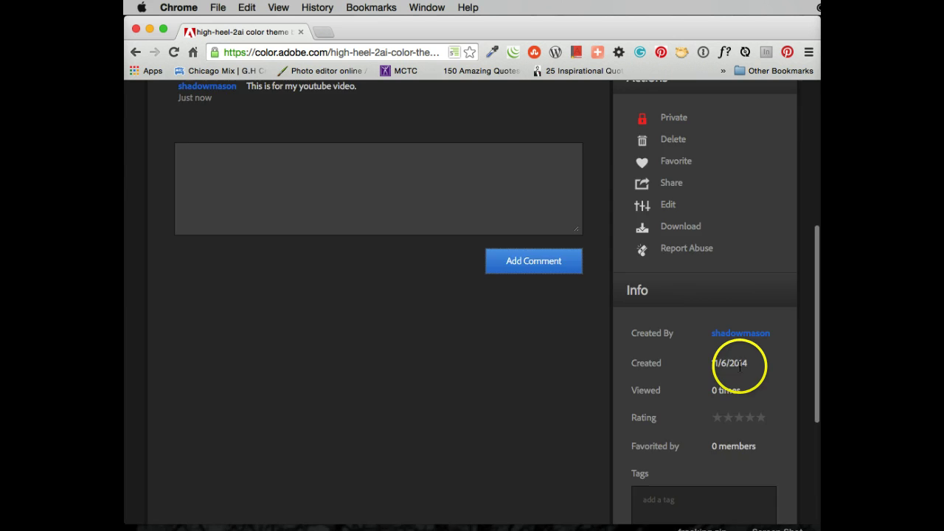
scroll(701, 376, down, 5)
Tag the theme with Classwork.
click(656, 379)
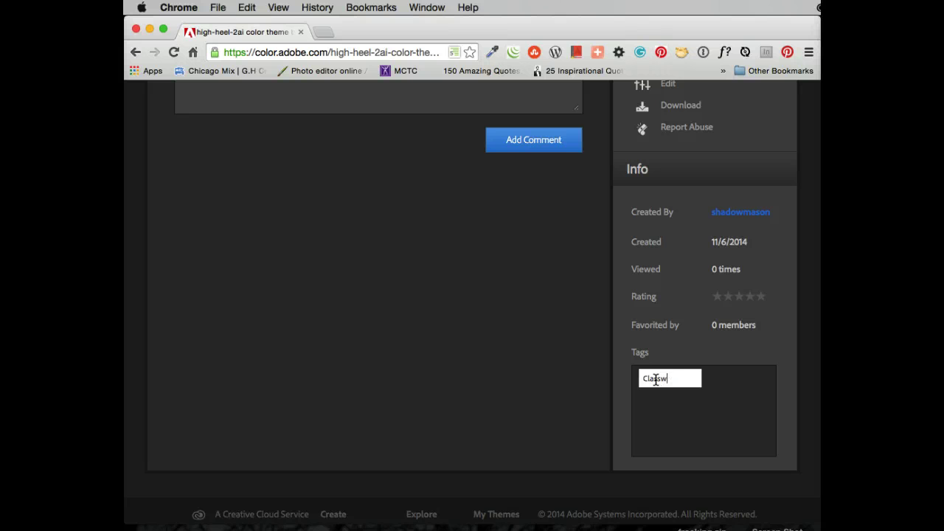
click(512, 333)
scroll(512, 332, up, 10)
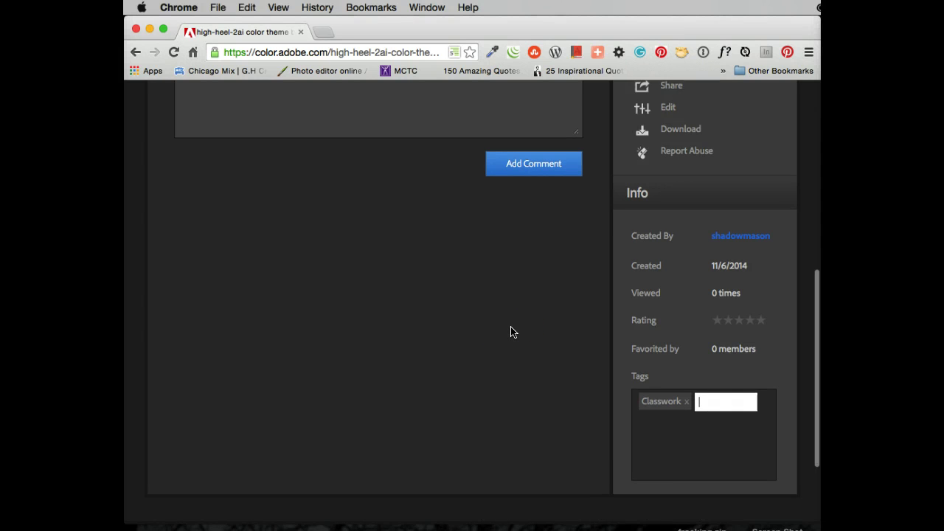
scroll(512, 333, down, 1)
scroll(512, 332, up, 1)
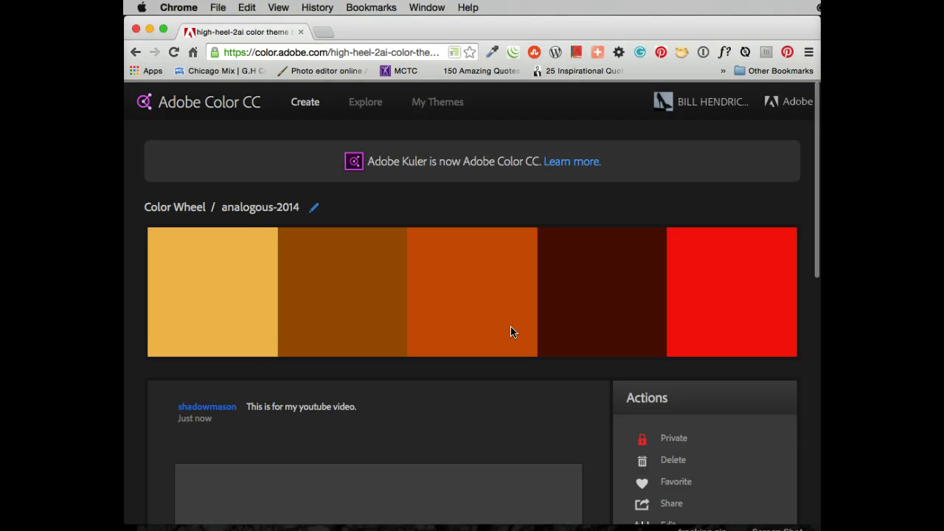
scroll(511, 333, down, 3)
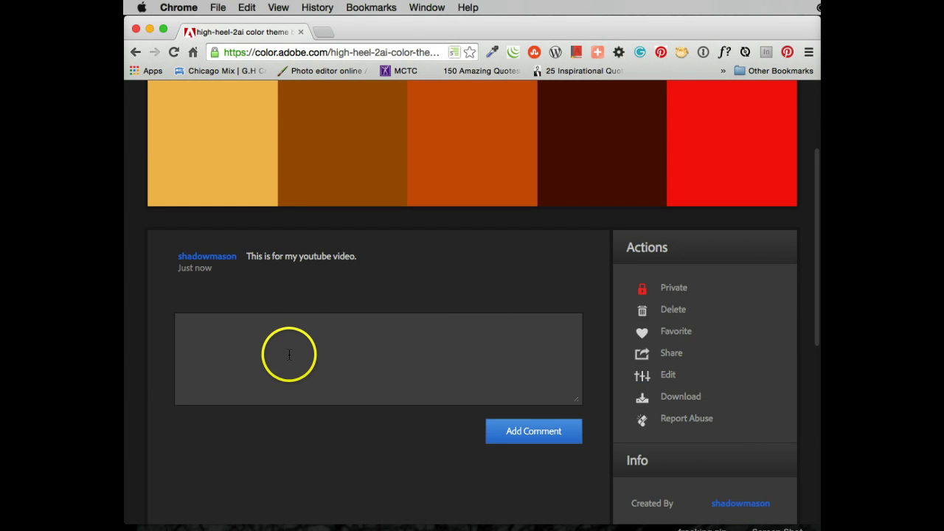
scroll(254, 284, up, 3)
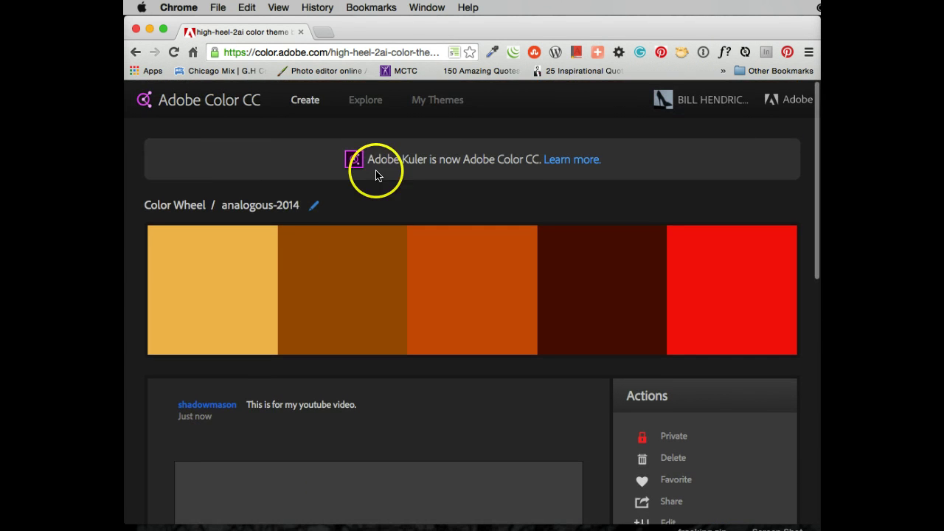
Open My Themes to list the saved themes, including analogous-2014, triad and Monochromatic.
click(441, 102)
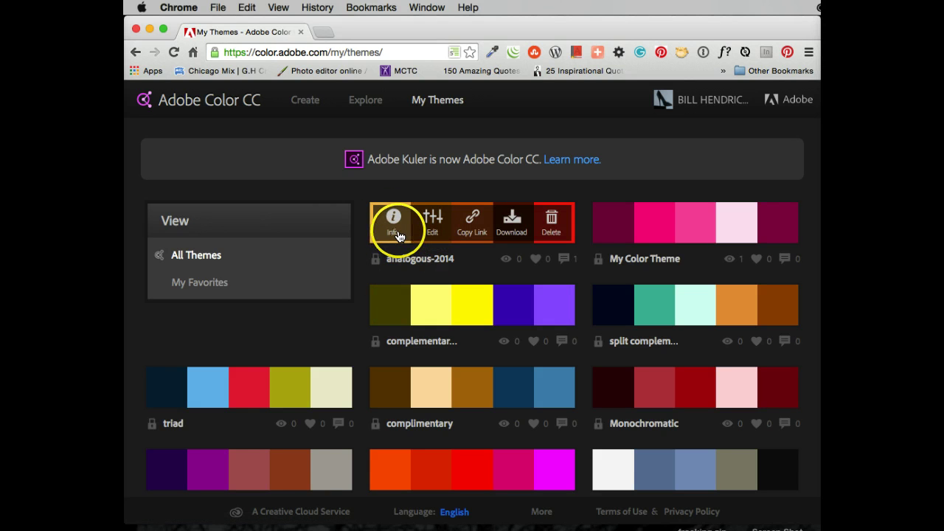
click(515, 226)
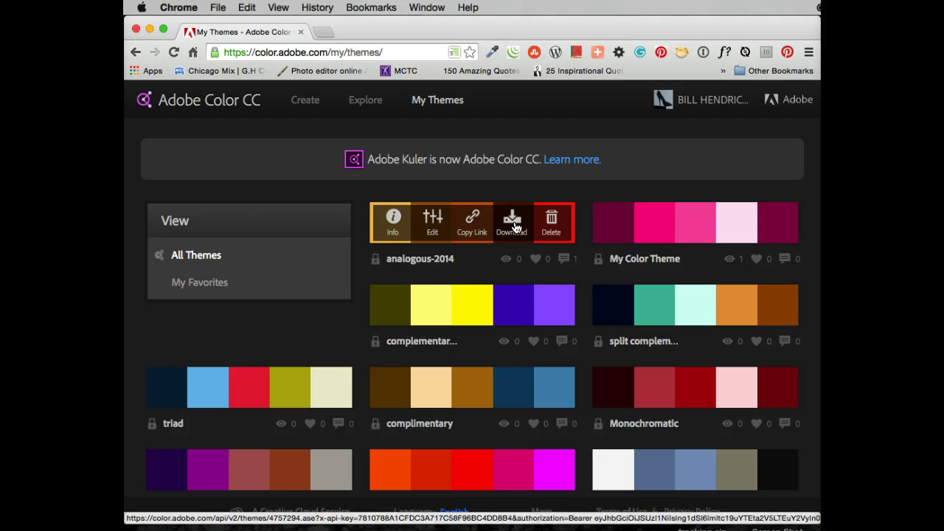
Download the analogous-2014 theme from My Themes, saving analogous-2014.ase in Fall-2014-Download.
click(515, 226)
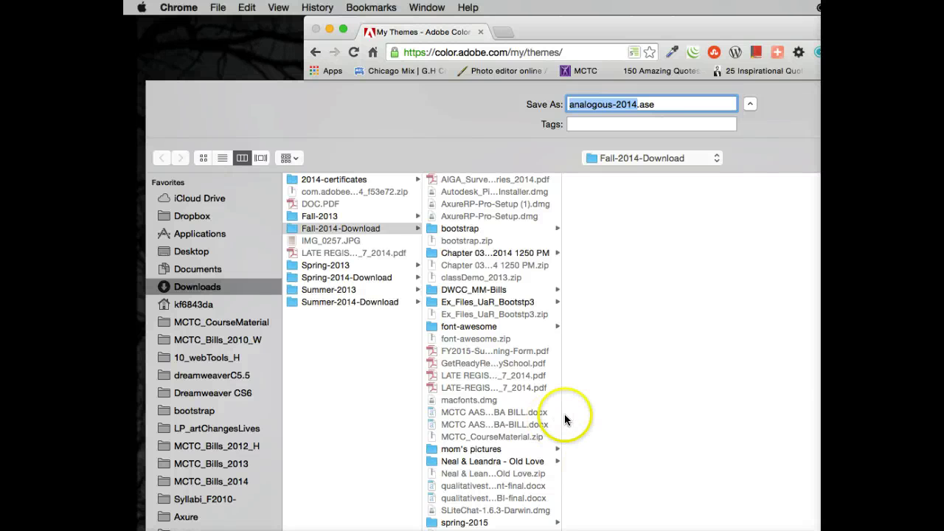
scroll(478, 384, down, 3)
scroll(478, 384, up, 3)
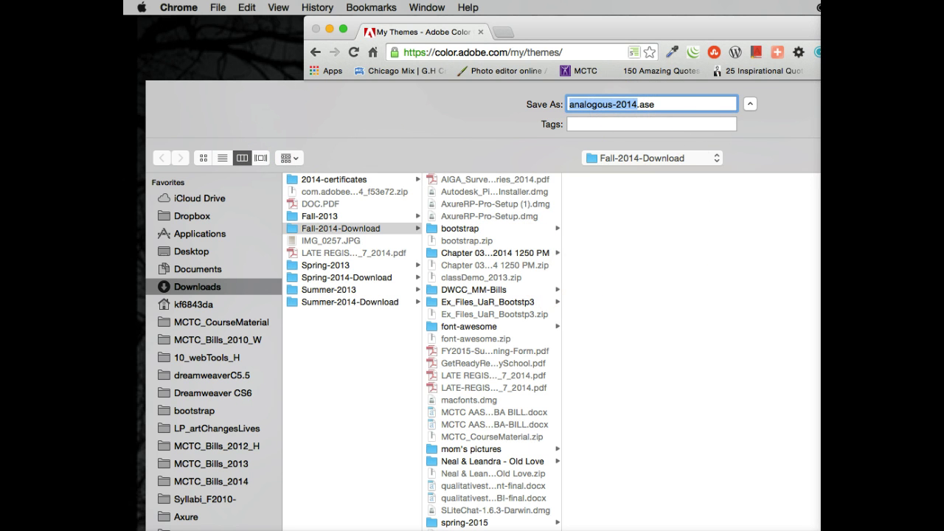
key(Return)
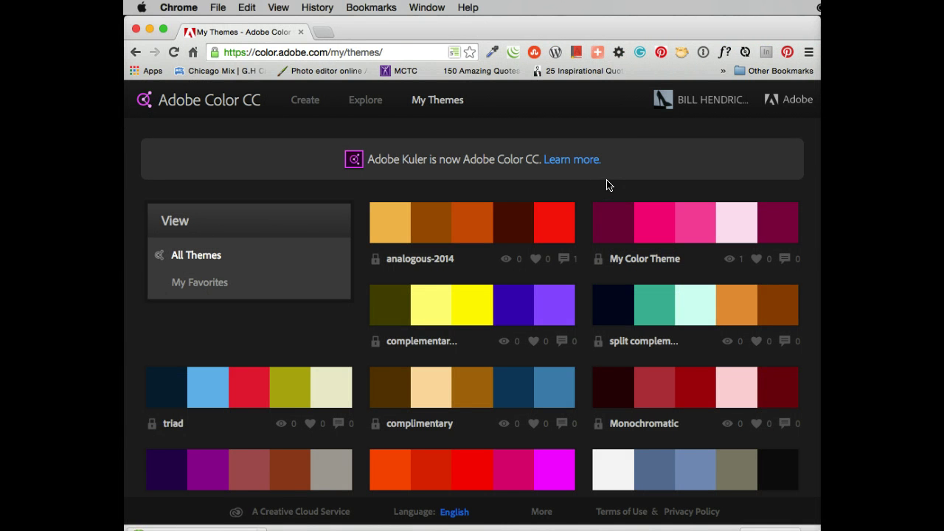
Permanently delete the complementary theme, then switch over to Photoshop CS6.
mouse_move(448, 209)
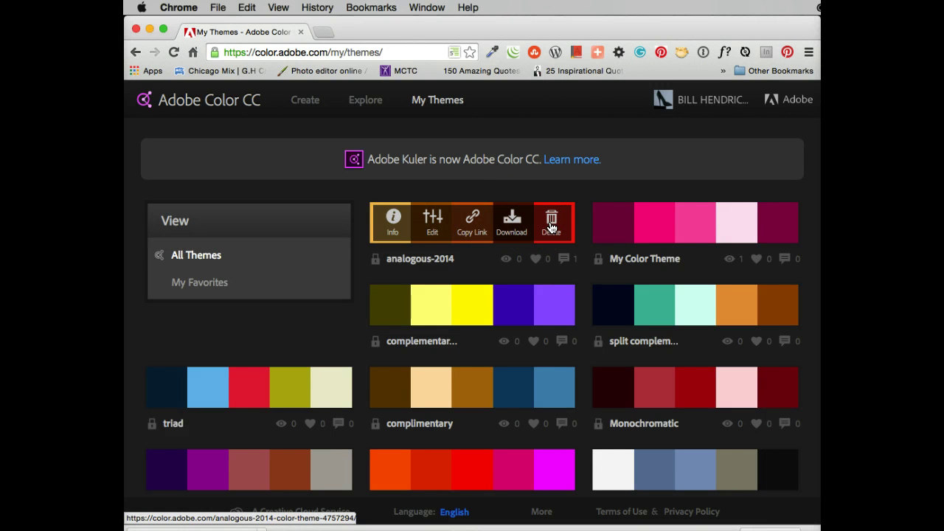
click(553, 302)
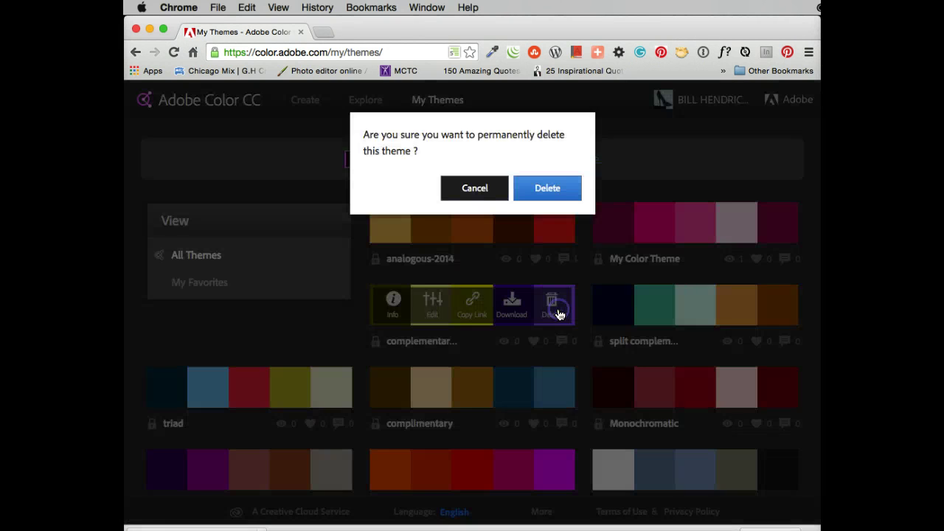
click(558, 192)
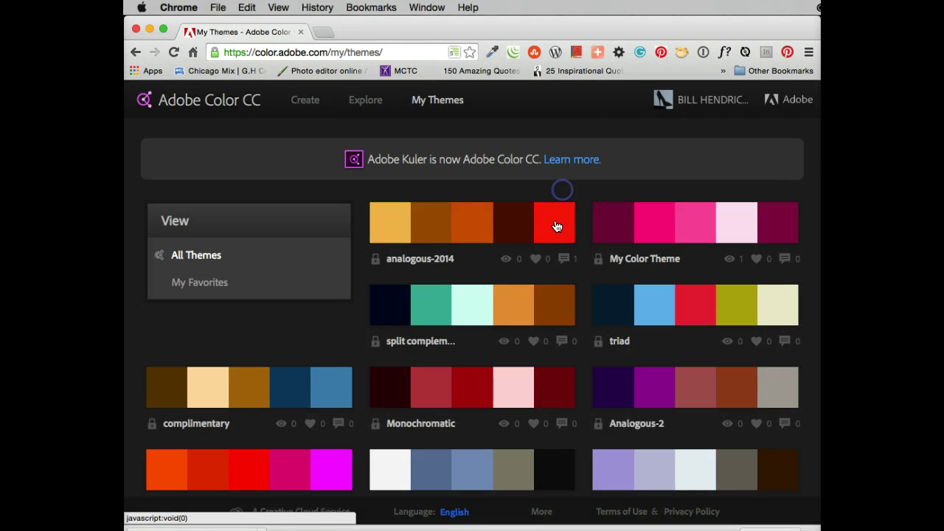
click(551, 298)
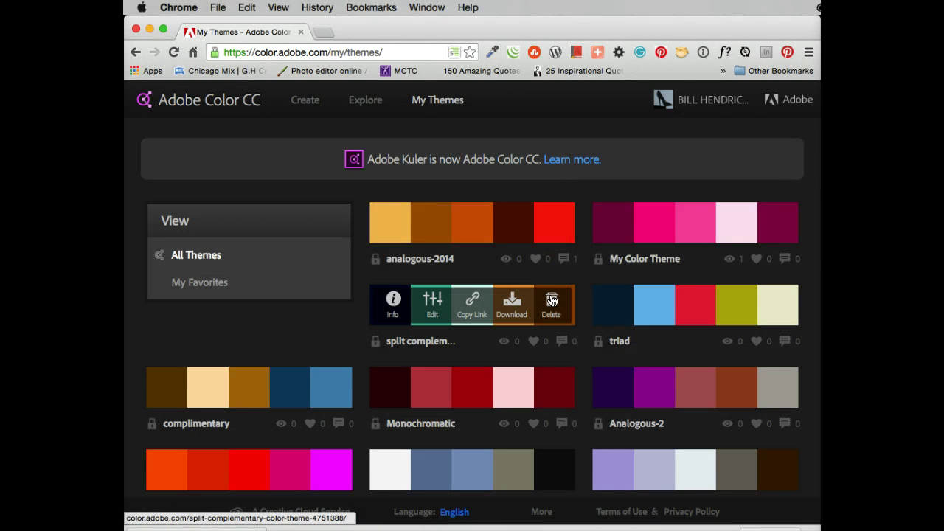
click(660, 218)
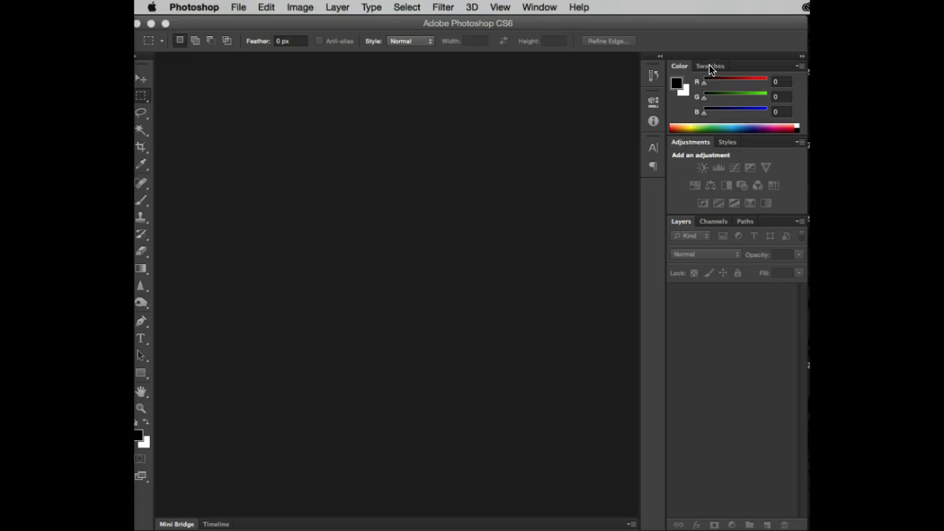
Show the Swatches panel, shrink the Photoshop window, and open the swatches flyout menu.
click(709, 66)
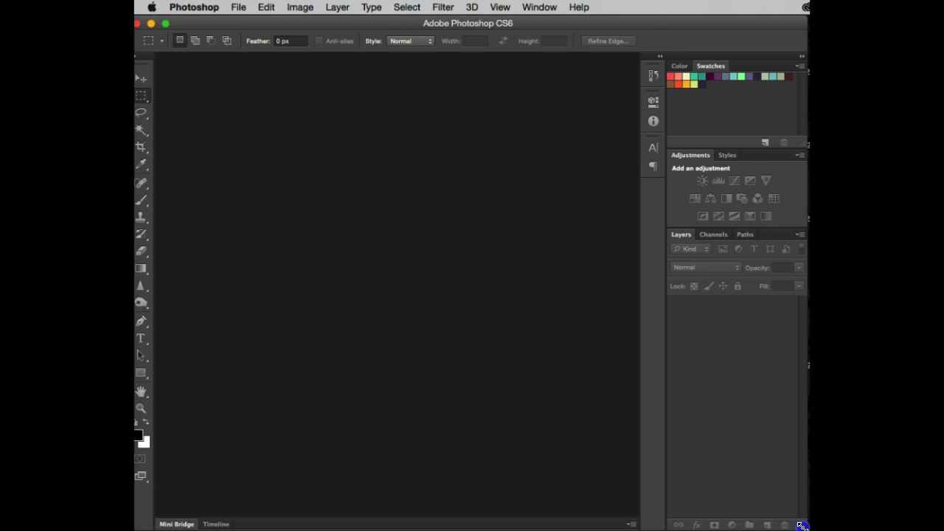
drag(800, 523, 653, 529)
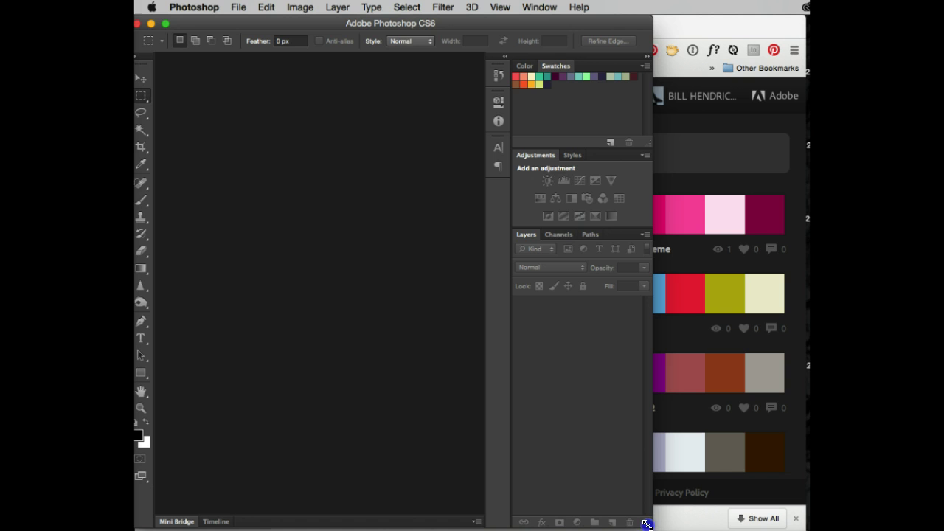
click(642, 66)
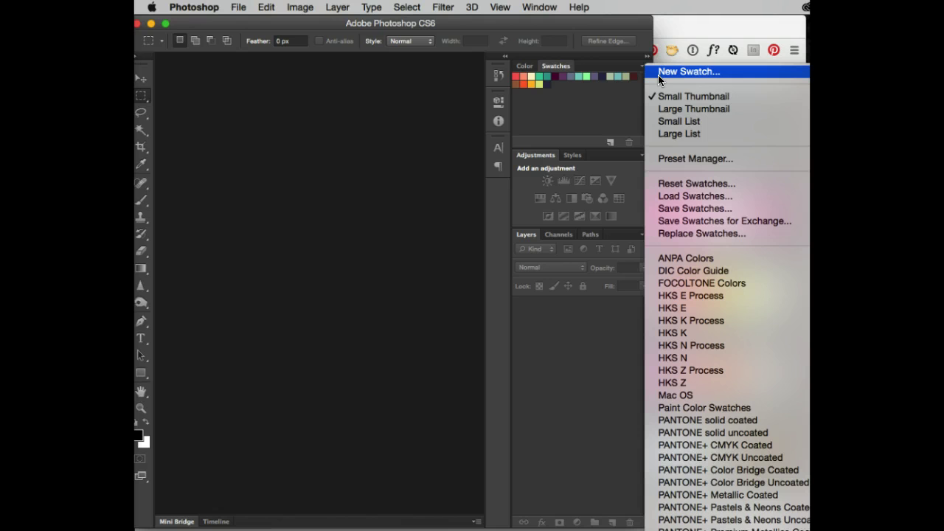
Replace the current swatches, unsaved, with analogous-2014.ase from Downloads > Fall-2014-Download.
click(691, 235)
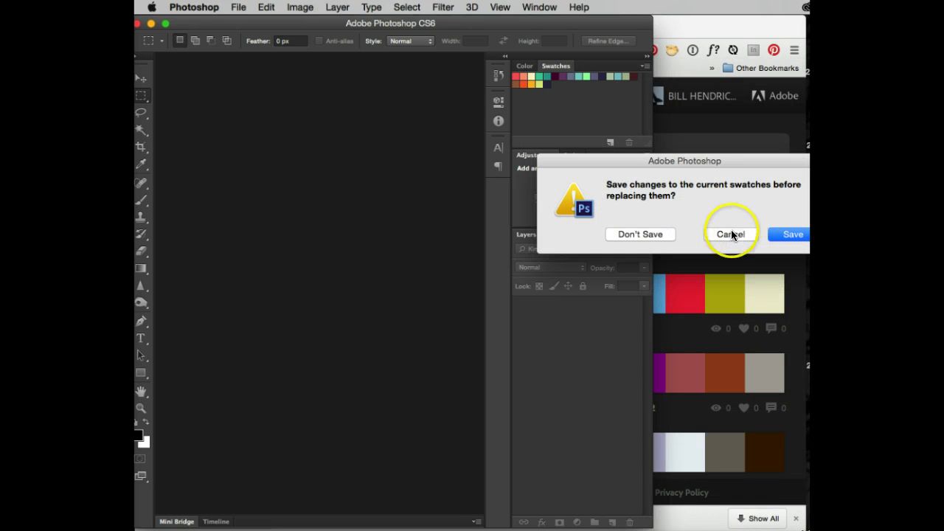
click(640, 233)
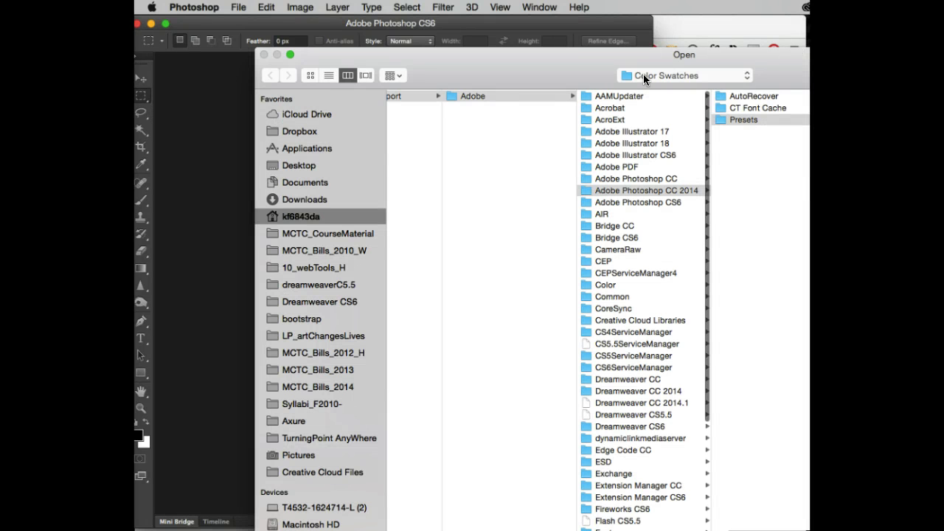
click(742, 120)
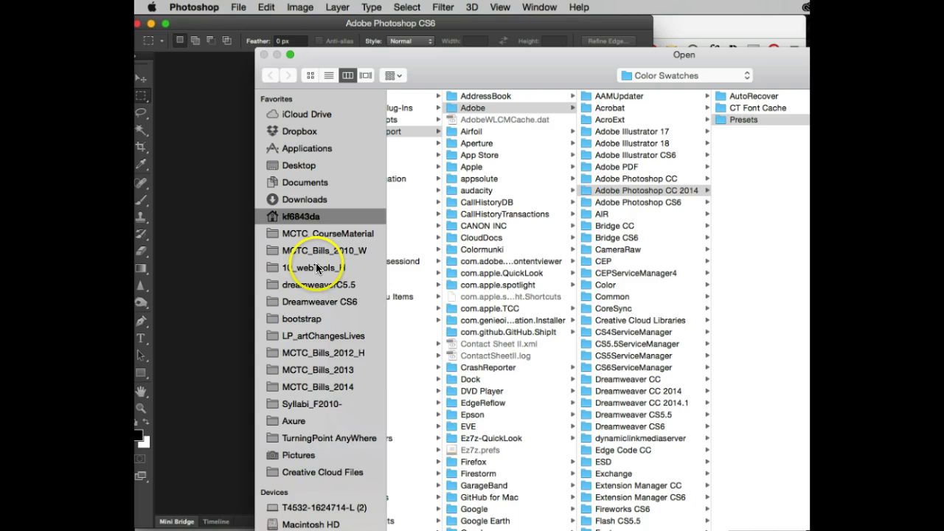
click(313, 200)
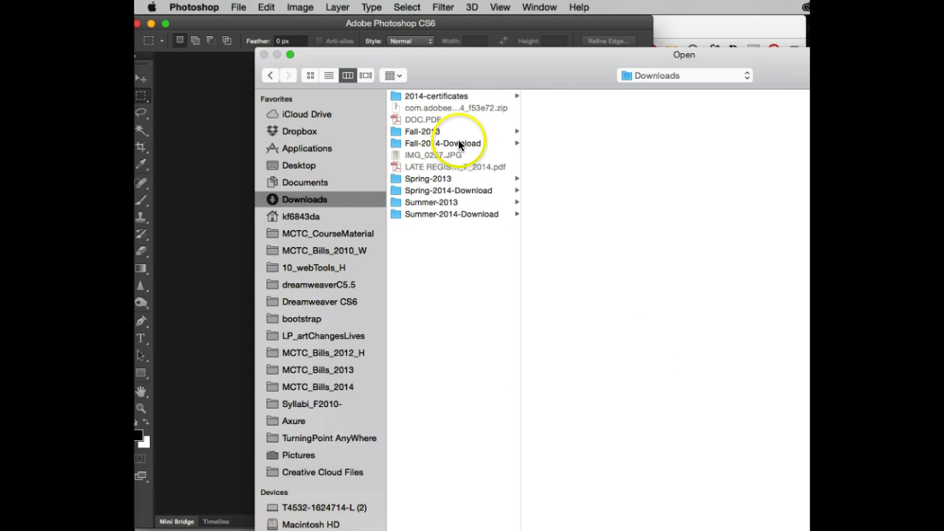
click(458, 143)
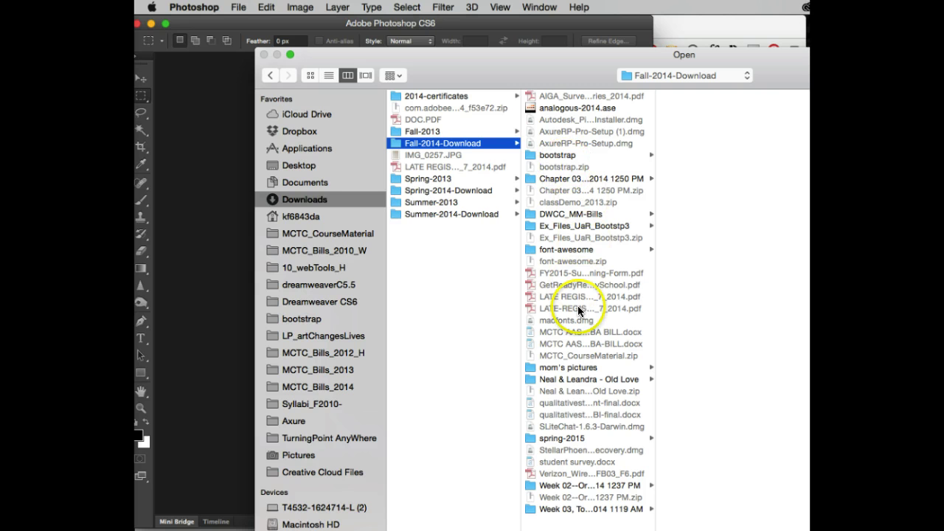
click(569, 109)
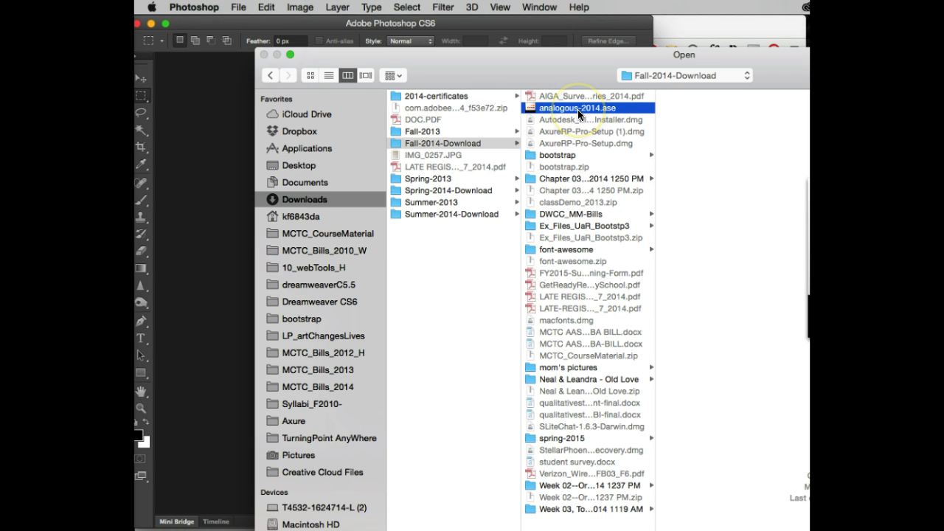
click(599, 115)
key(Return)
drag(730, 224, 810, 89)
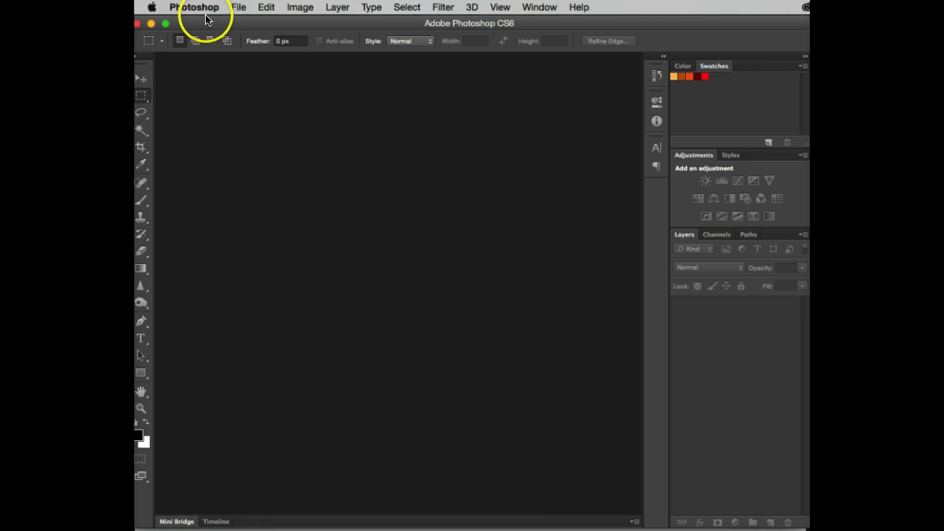
Create a white 960 × 150 px, 72 ppi RGB document named header.
click(237, 7)
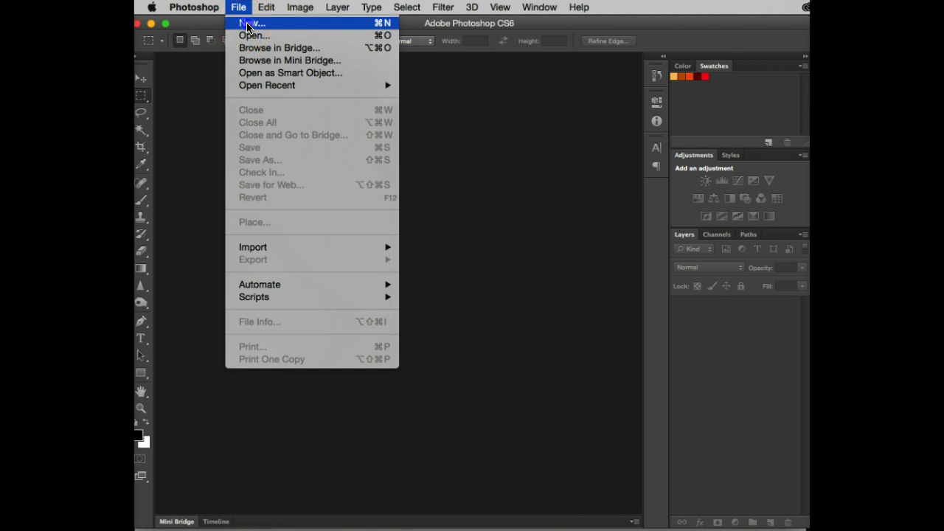
click(248, 25)
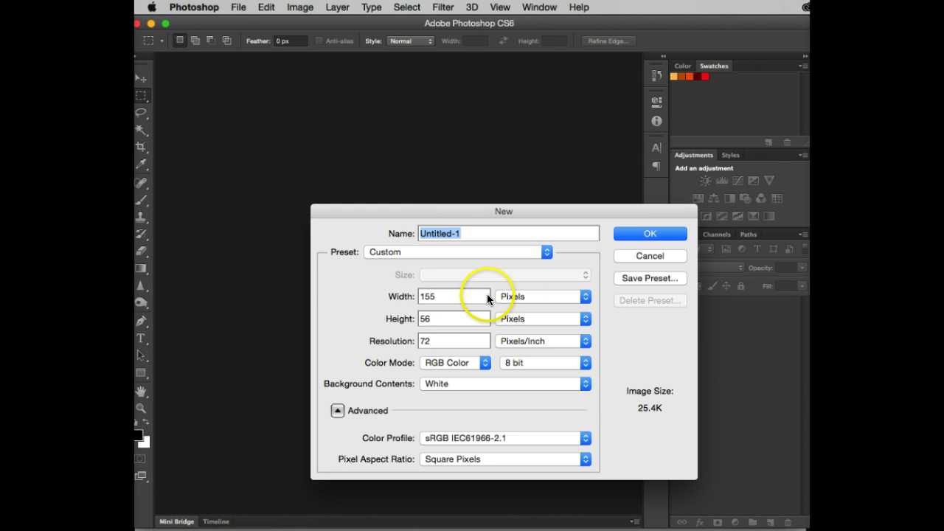
key(Tab)
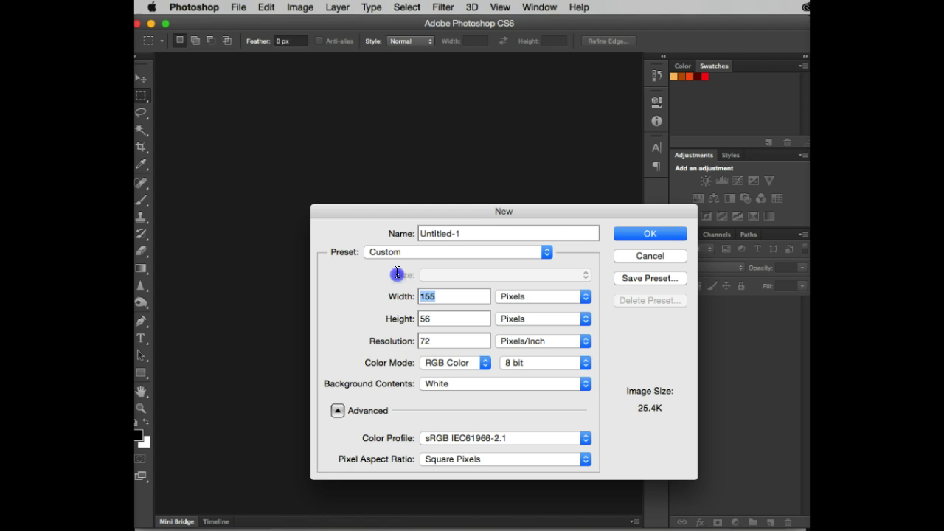
text(9)
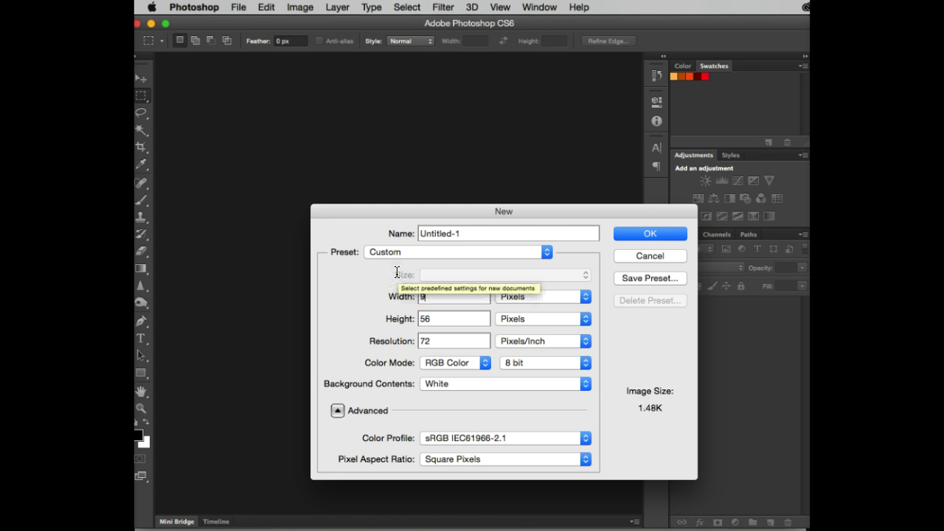
text(00)
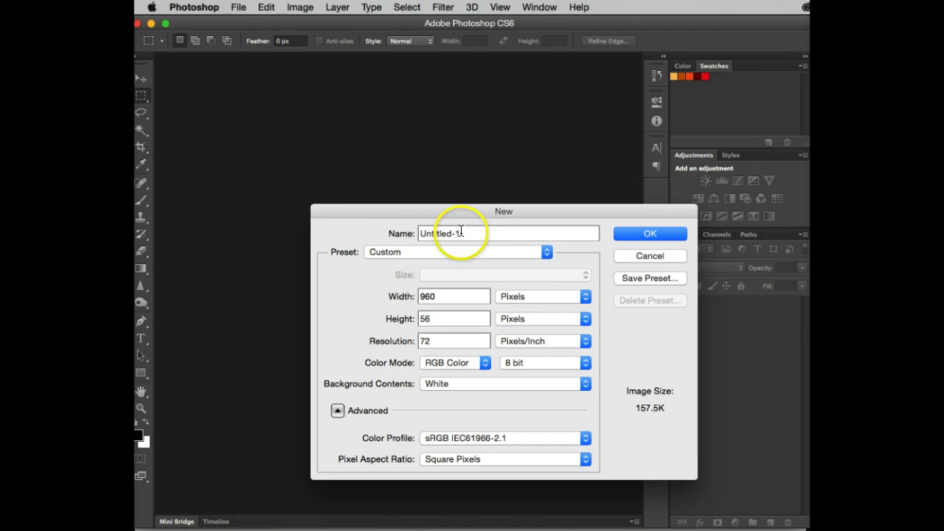
click(461, 233)
text(ader)
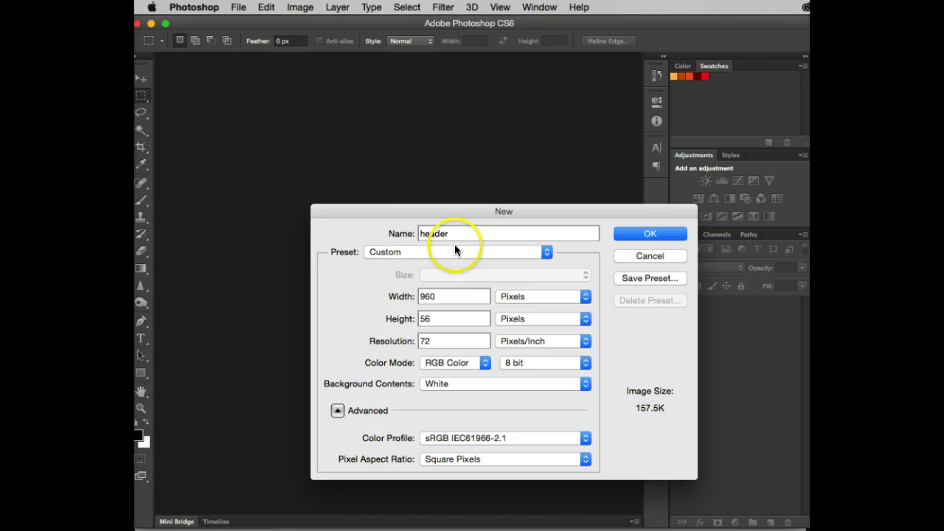
drag(472, 317, 342, 308)
text(150)
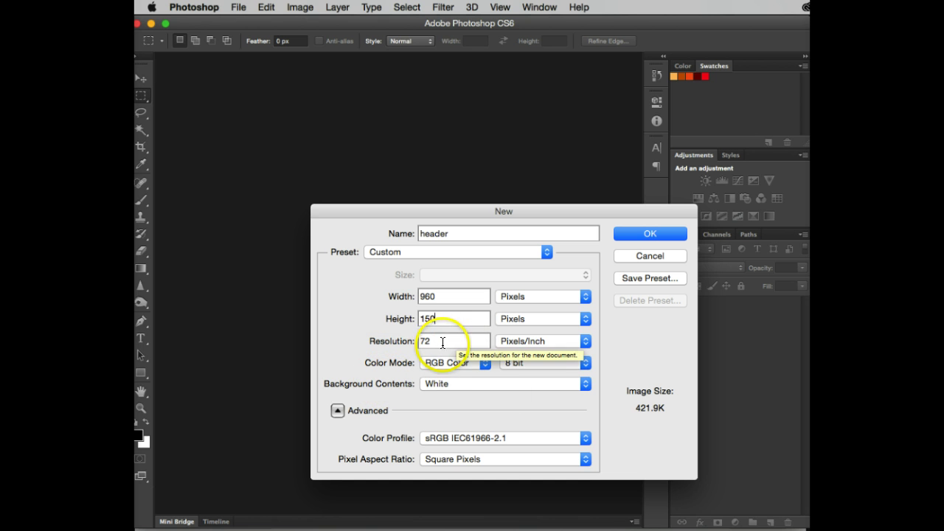
click(484, 367)
click(484, 363)
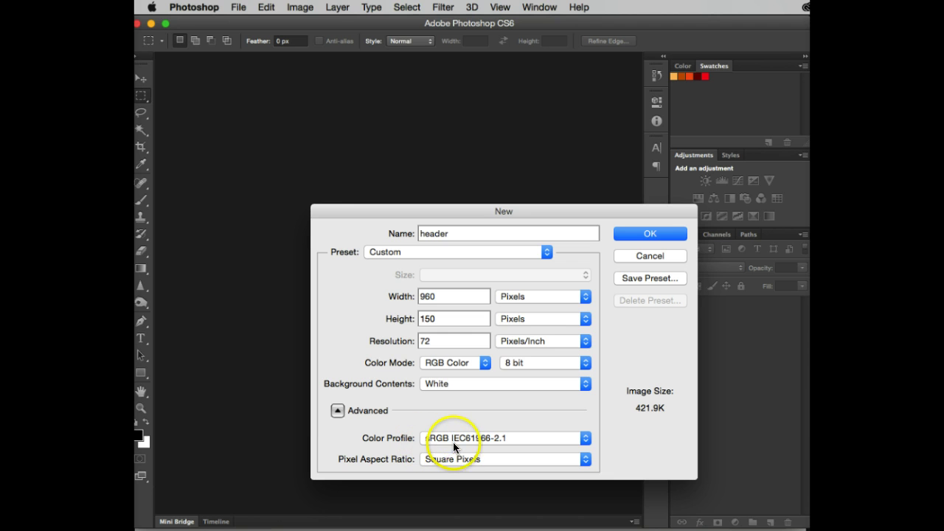
click(630, 233)
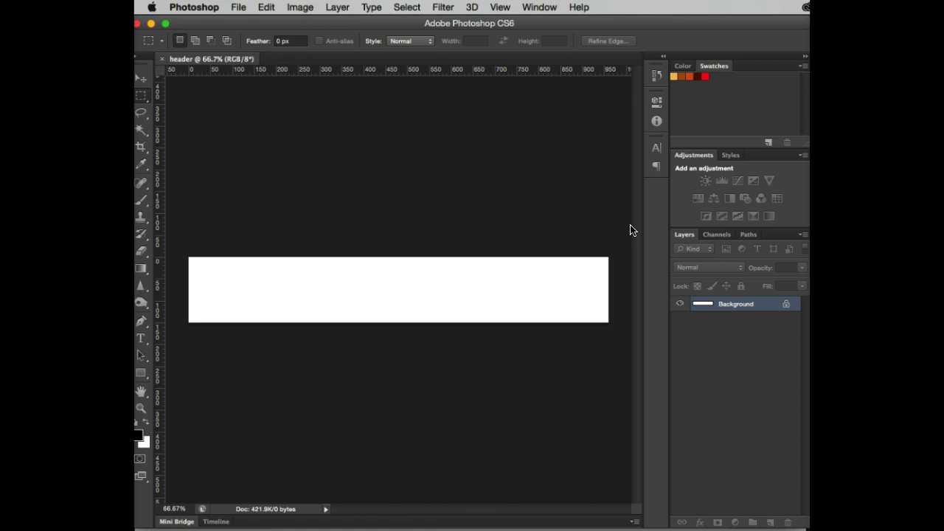
Select the whole header canvas and fill it with the dark maroon swatch.
key(super+a)
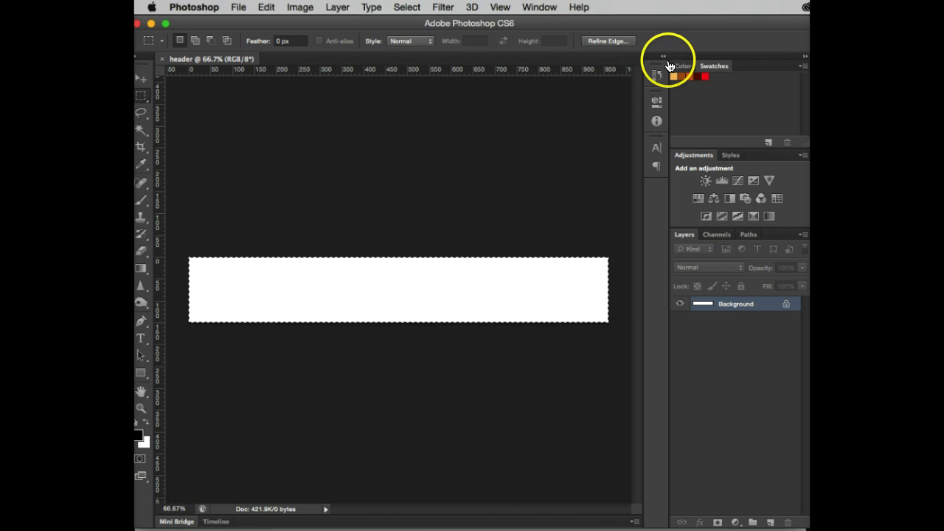
click(696, 76)
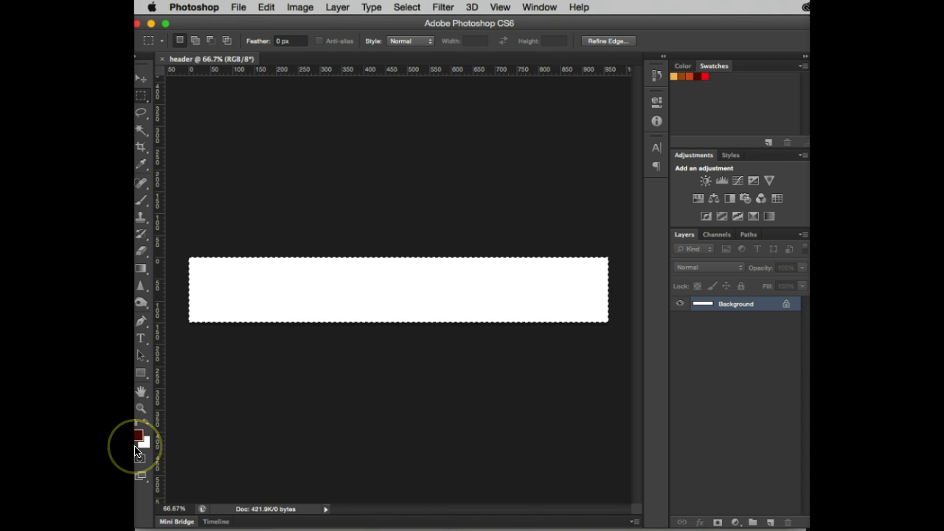
key(alt+BackSpace)
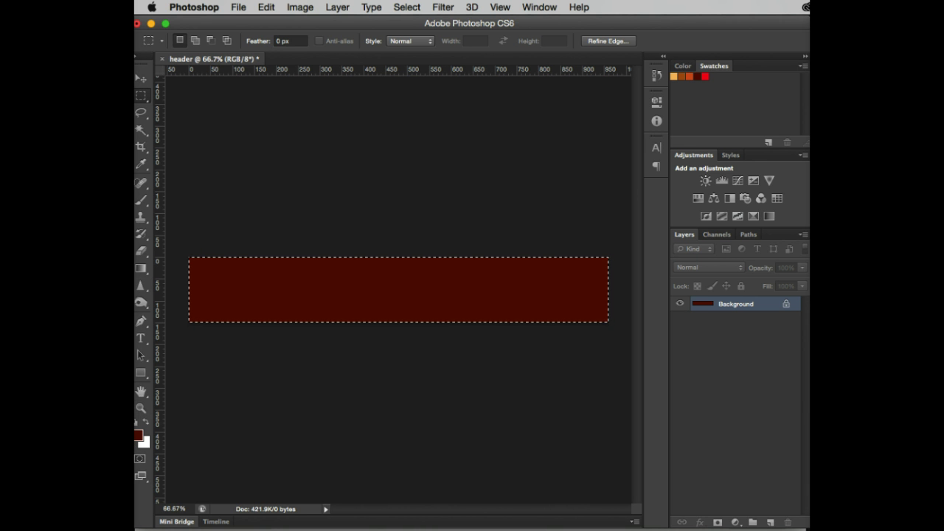
Draw a rectangular selection across the header's centre, fill it bright red, and deselect.
click(140, 98)
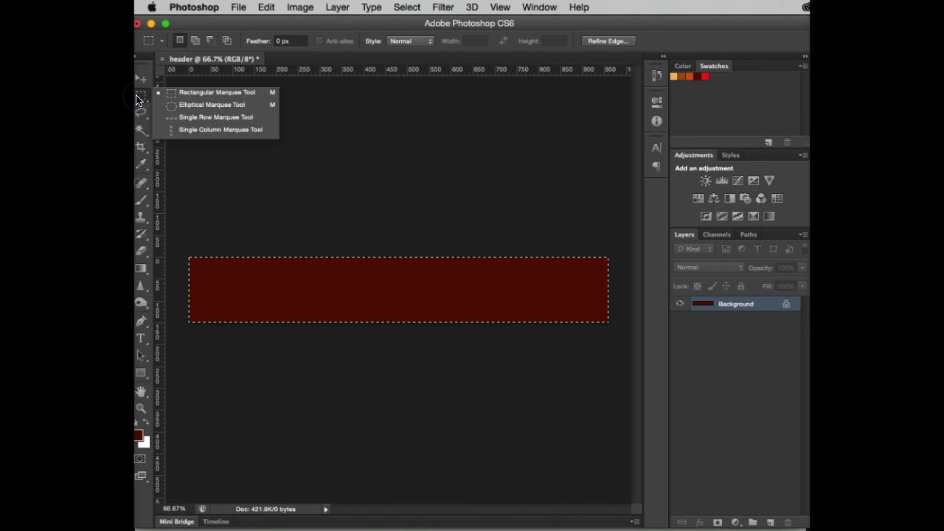
click(329, 213)
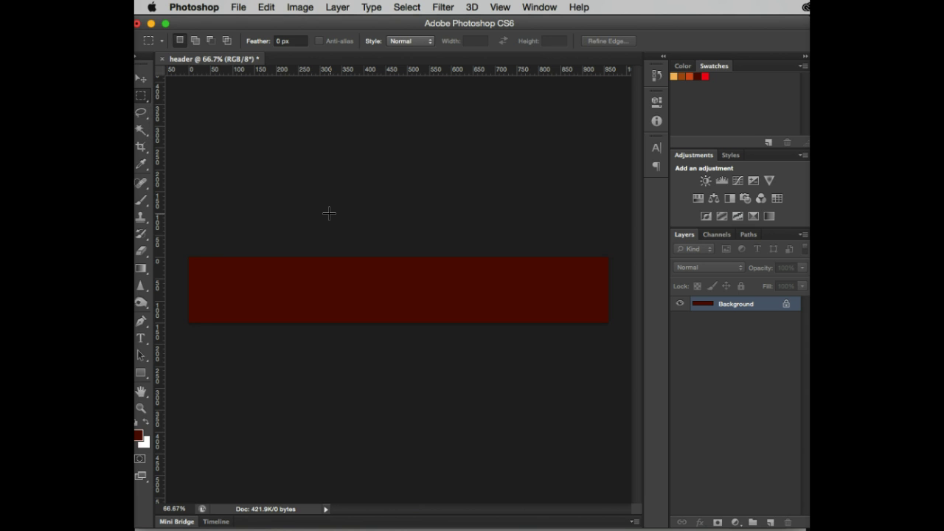
click(138, 95)
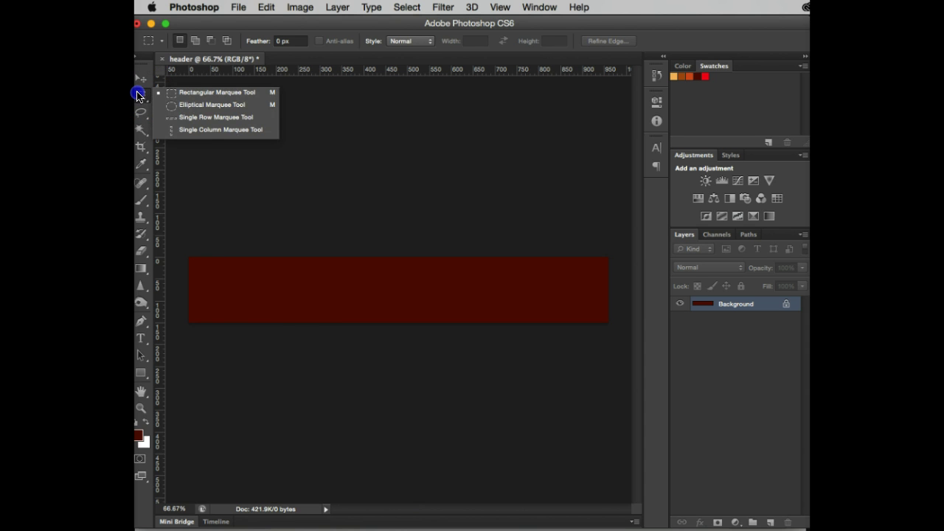
click(181, 92)
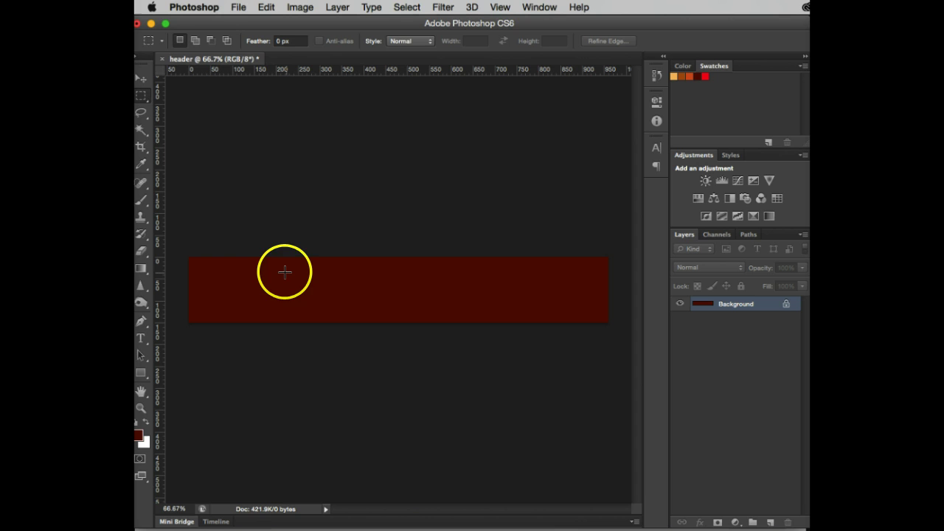
drag(284, 272, 553, 308)
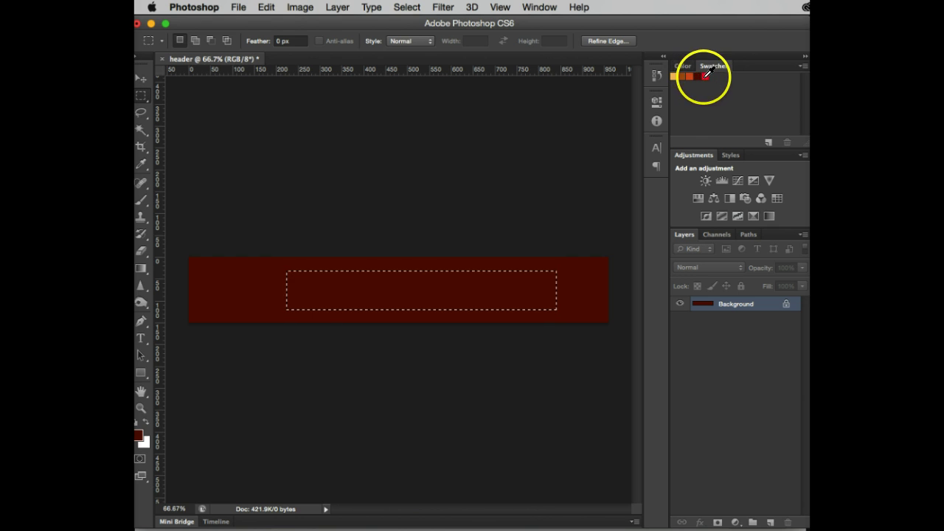
click(705, 75)
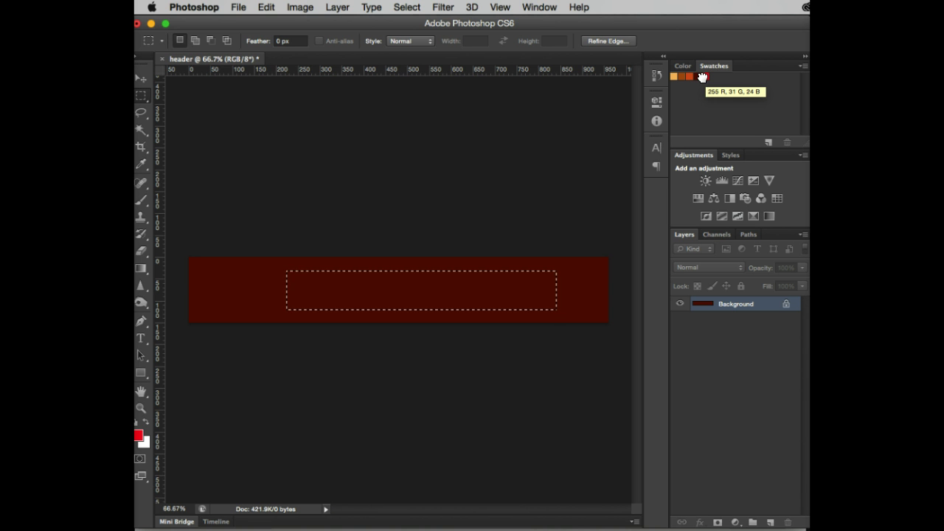
key(alt+BackSpace)
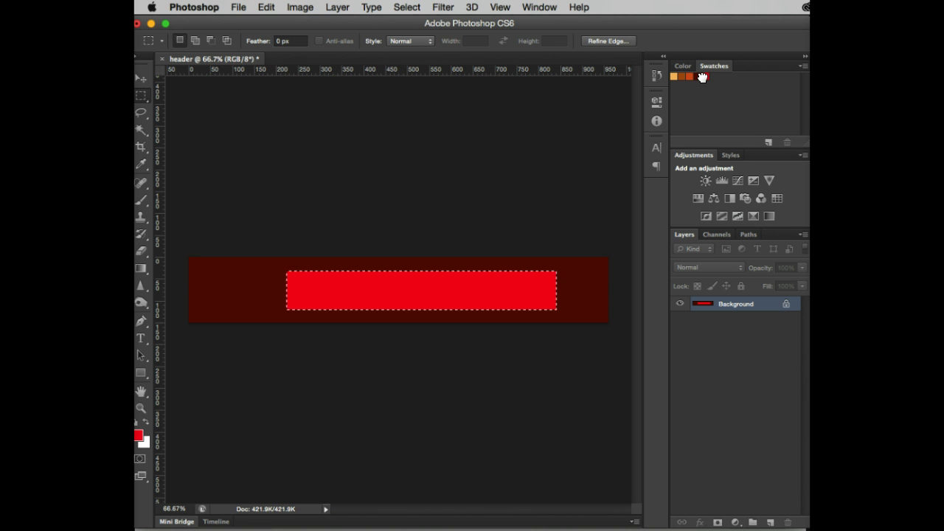
click(214, 93)
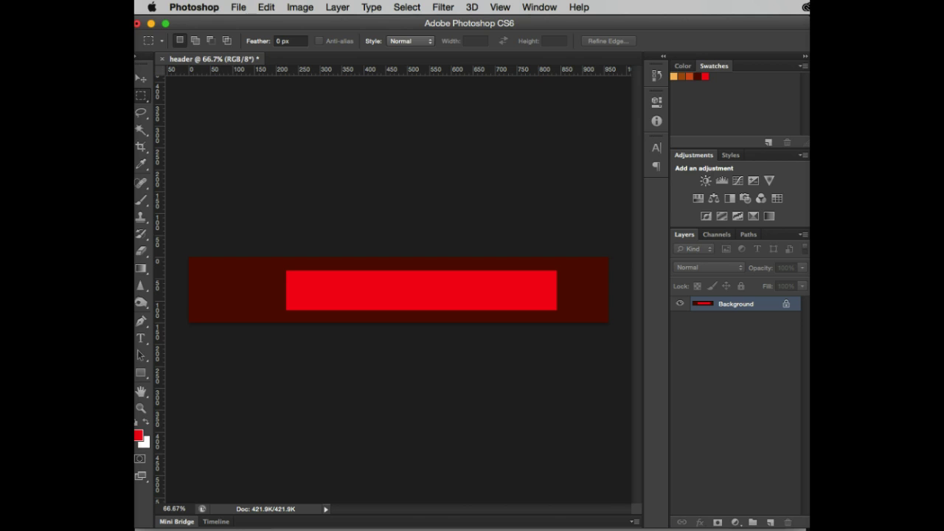
click(804, 525)
Reset the swatches to the default set, then enlarge the Swatches panel and Photoshop window.
drag(804, 525, 632, 530)
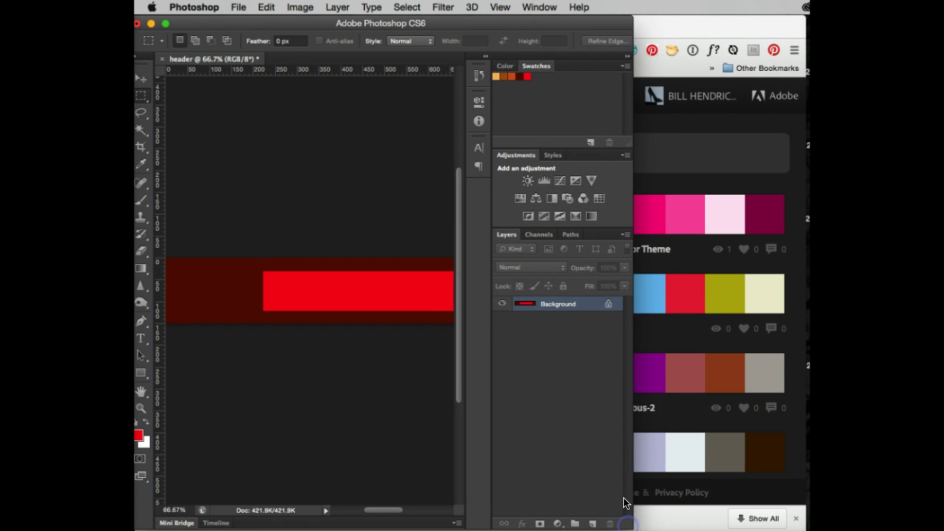
click(625, 64)
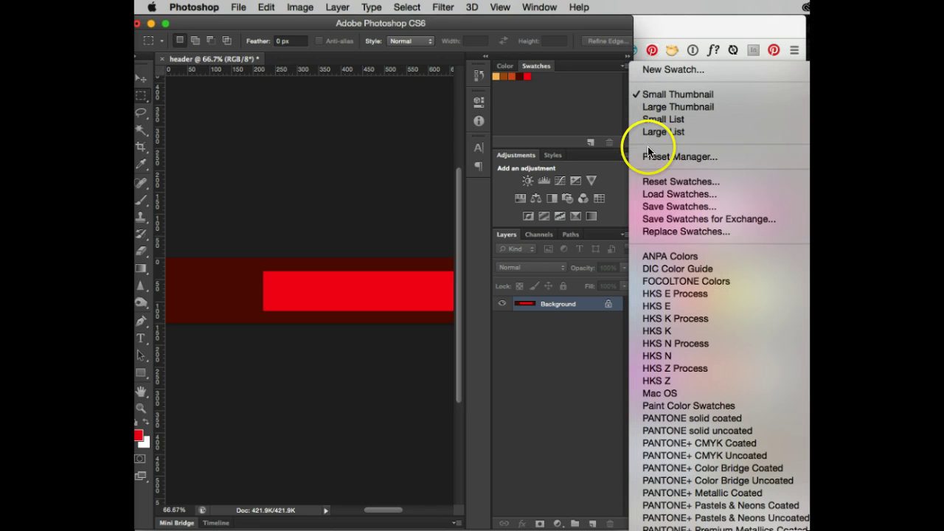
click(654, 190)
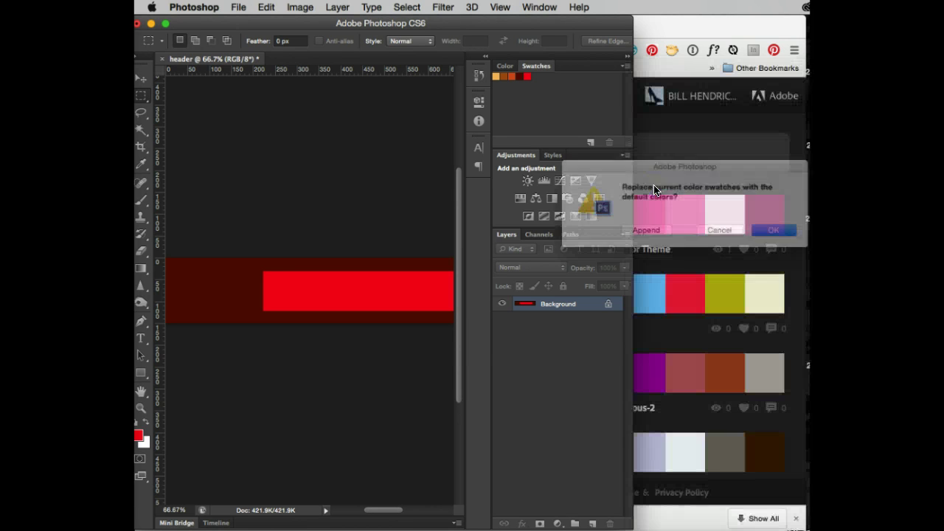
click(787, 231)
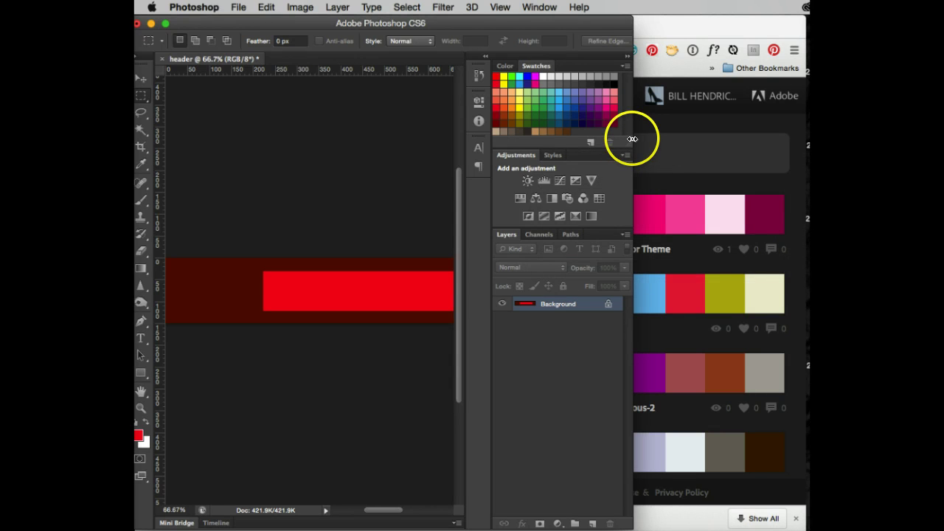
drag(609, 144, 589, 224)
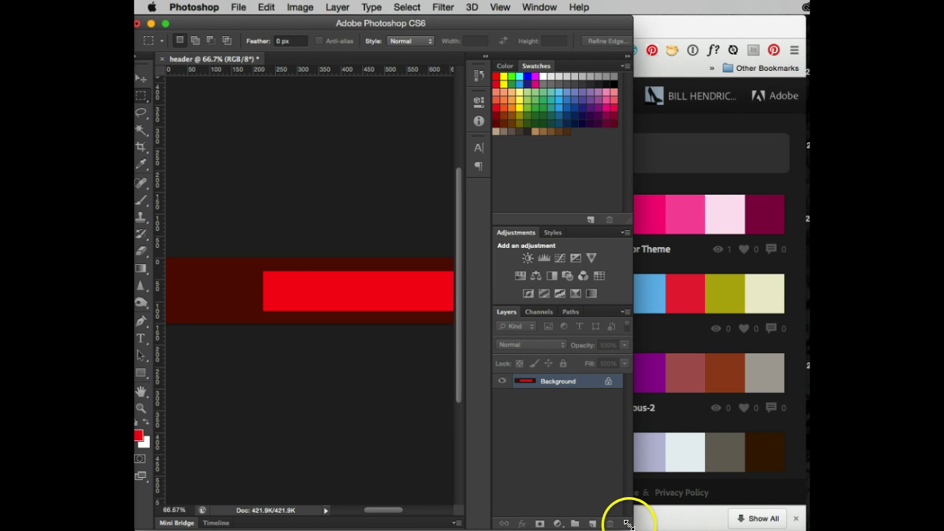
drag(625, 525, 803, 524)
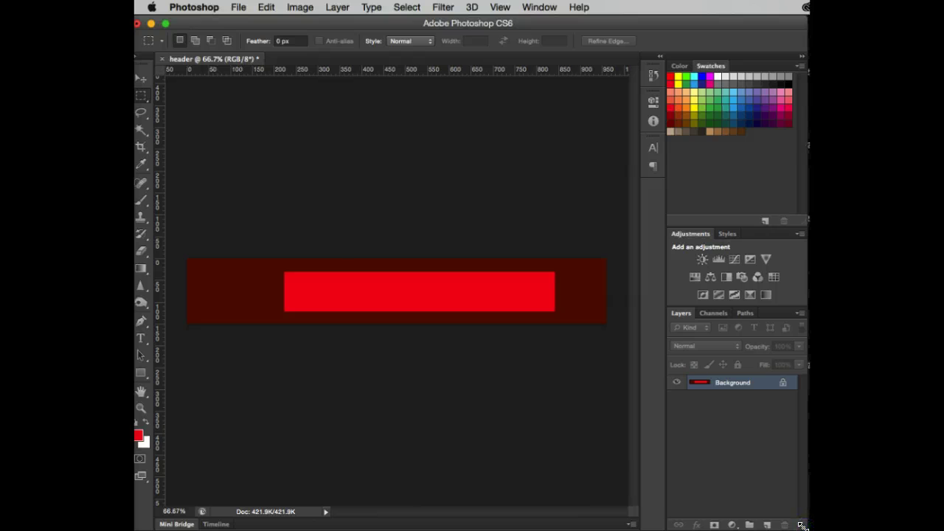